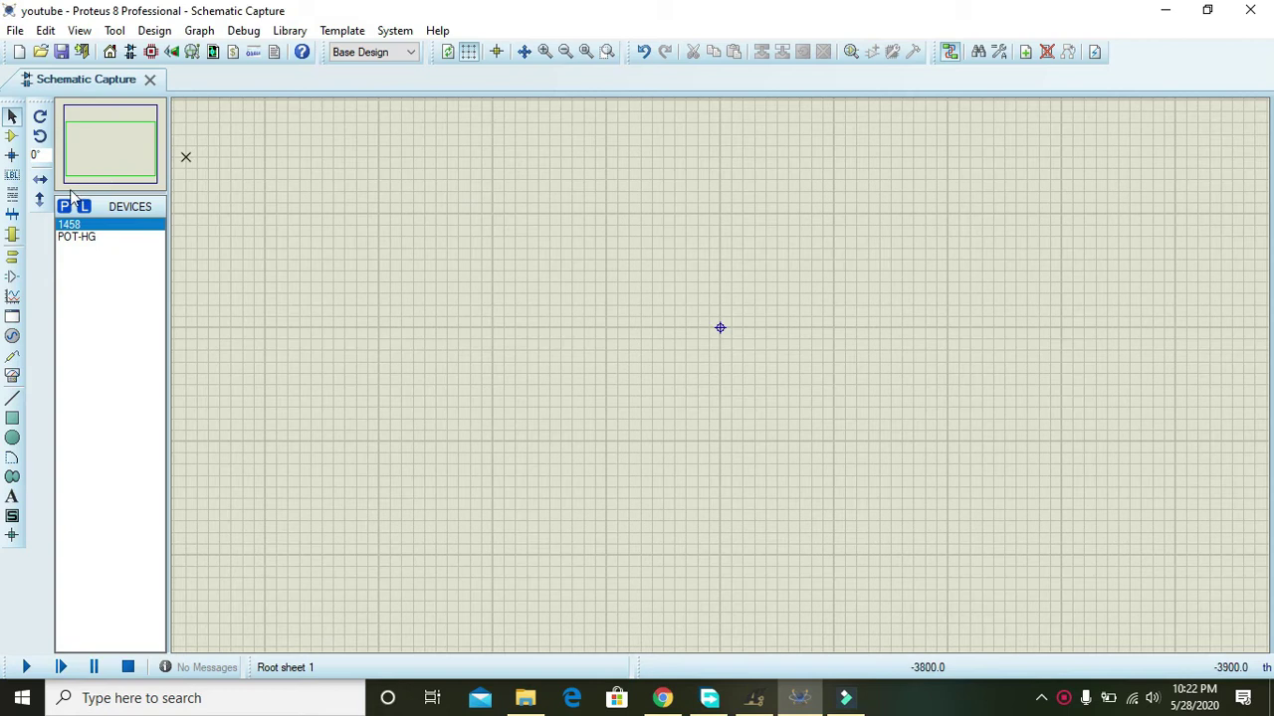
Switch to Component Mode to begin picking devices for the empty schematic
click(12, 135)
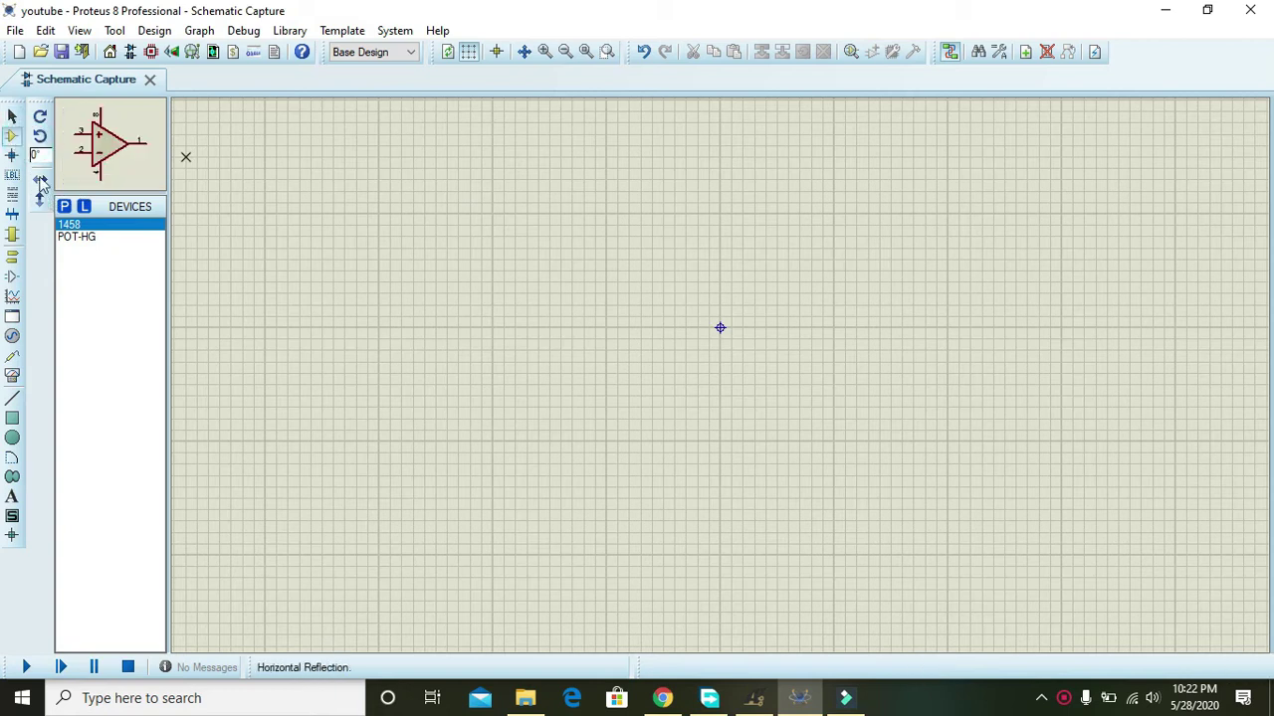
Pick the 1458 OPAMP from the part library and place it as U1:A
click(63, 208)
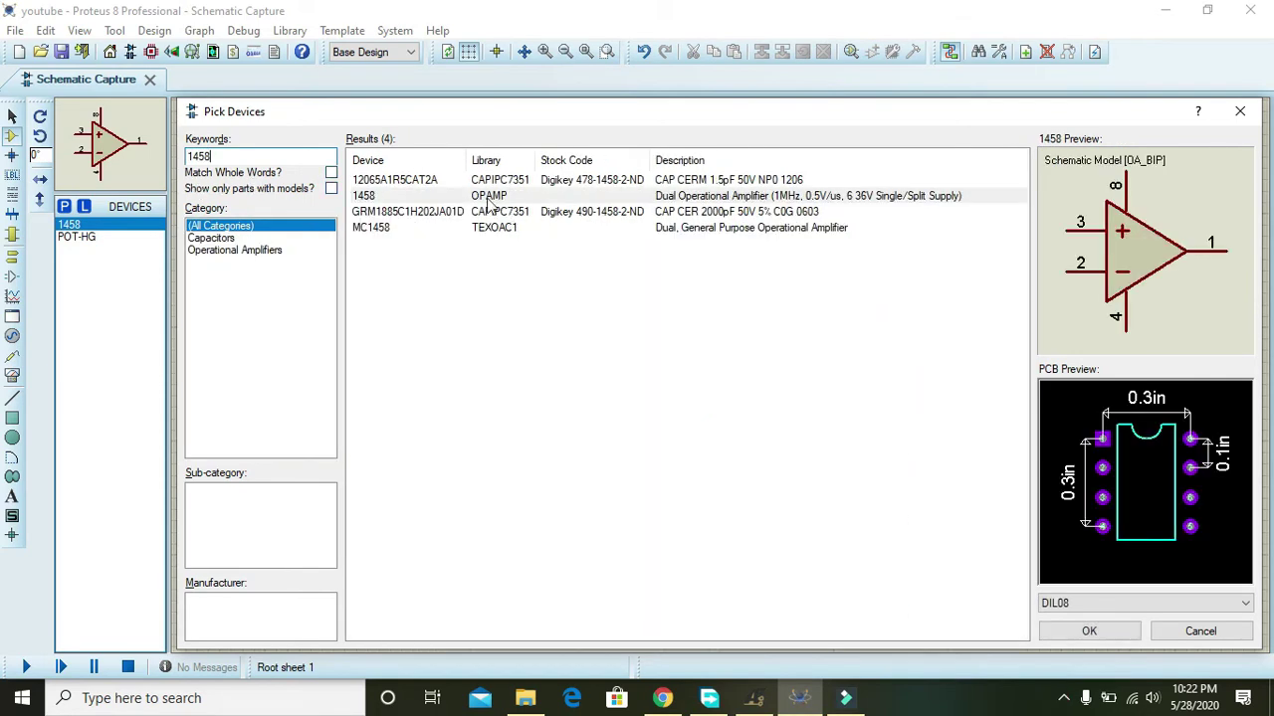
click(489, 199)
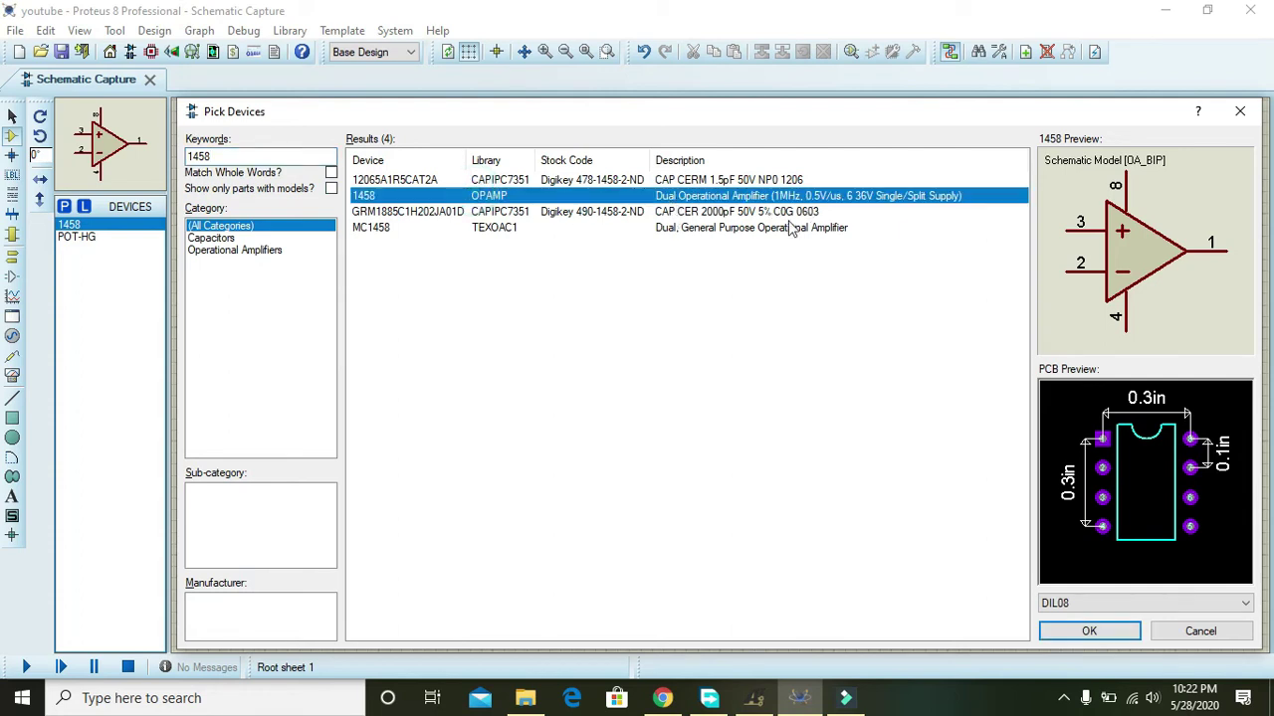
click(1095, 628)
click(636, 372)
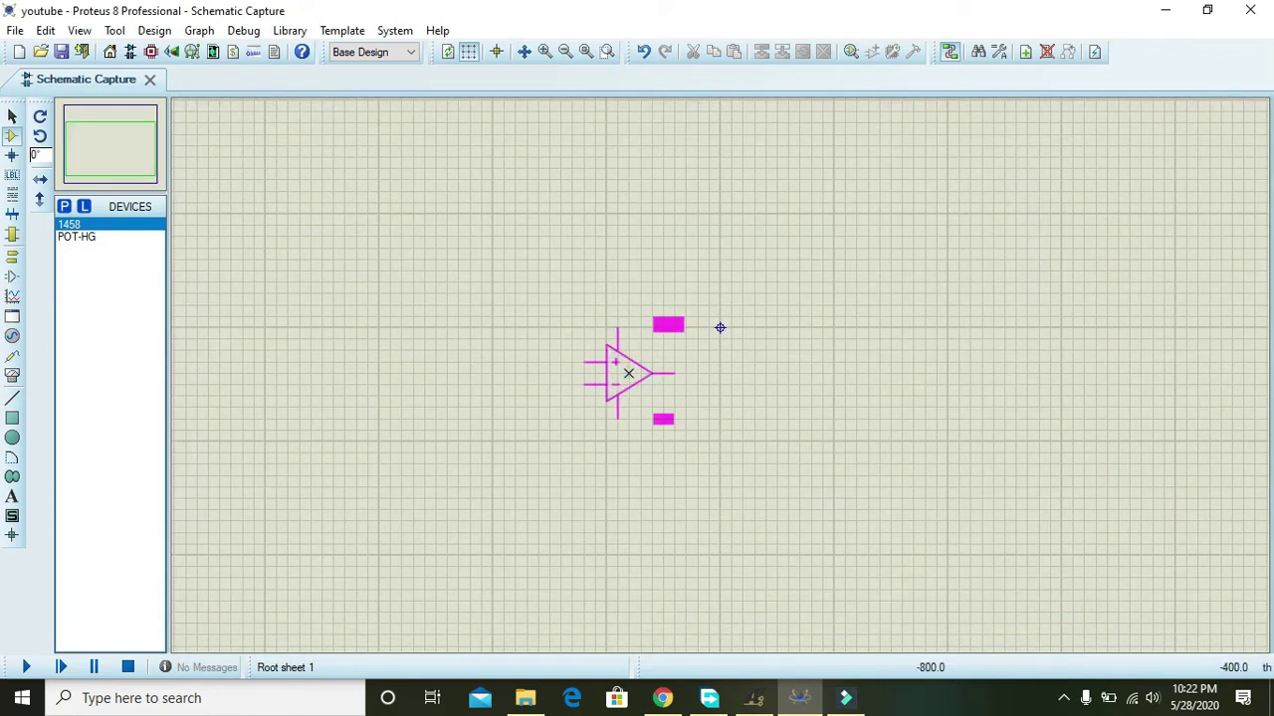
click(626, 370)
Zoom in and nudge U1:A slightly down and to the right
click(544, 51)
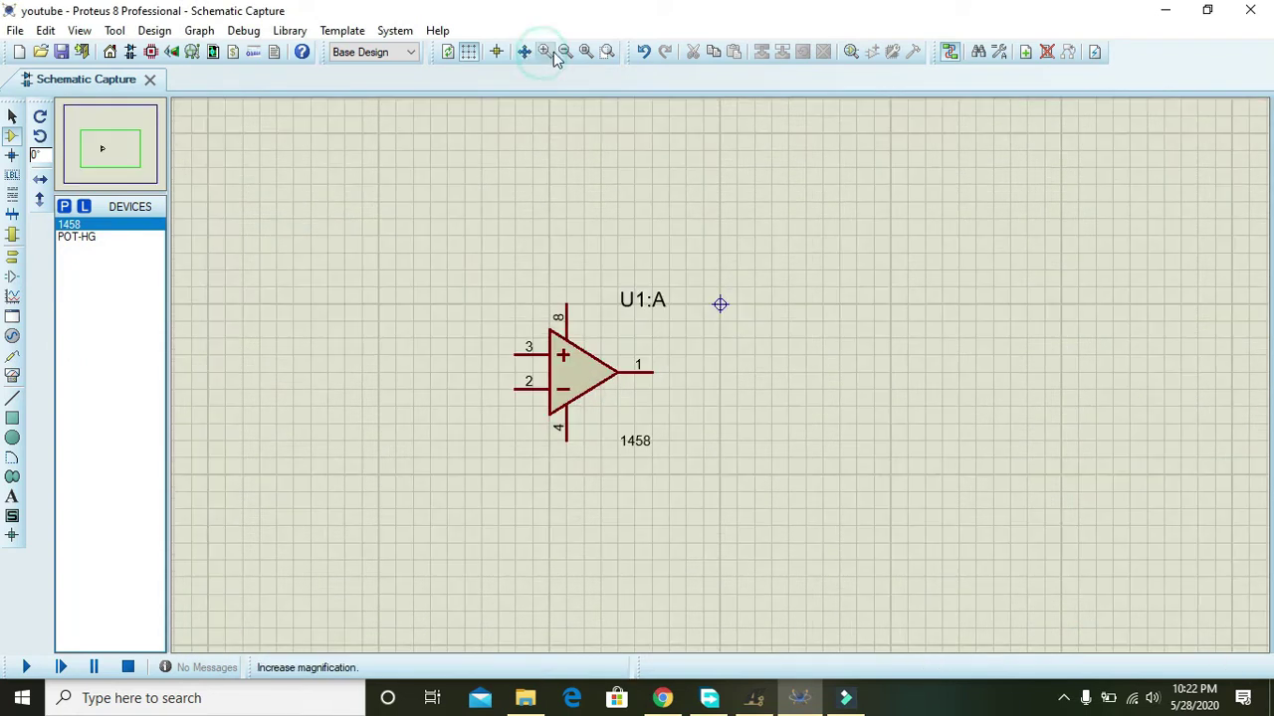
click(572, 393)
drag(577, 412, 657, 414)
click(722, 418)
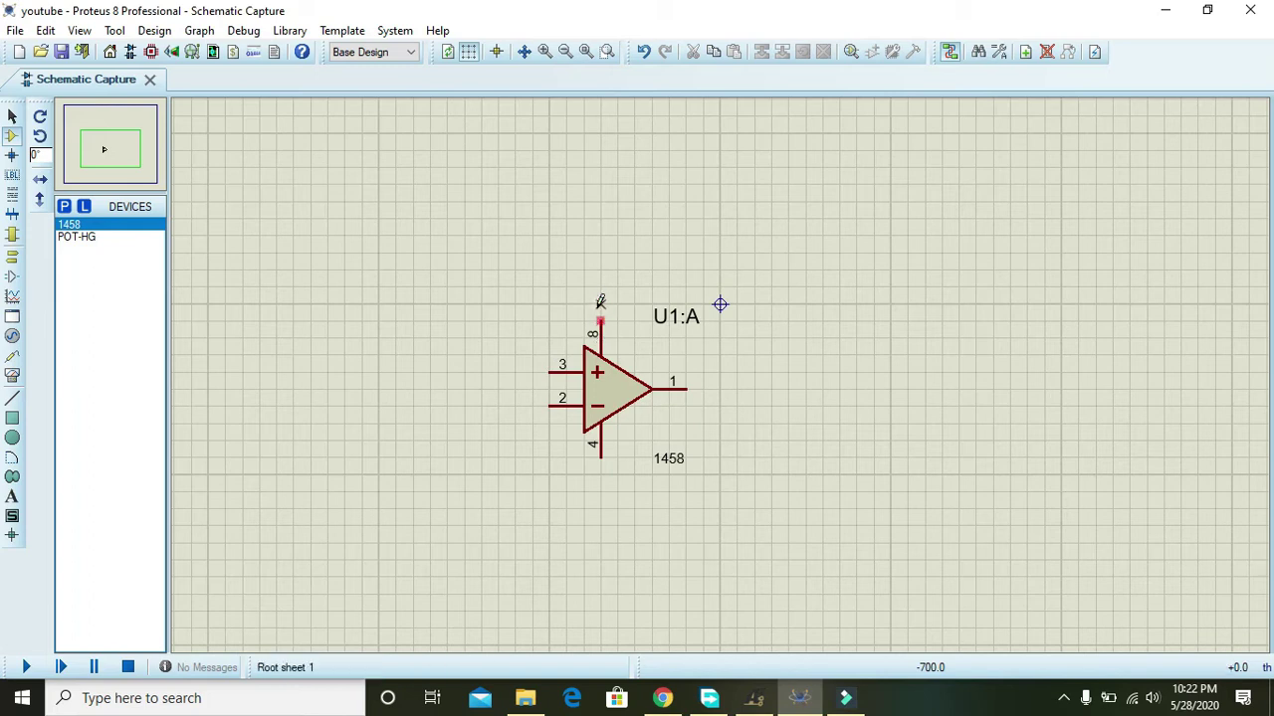
Place a GROUND terminal below the op-amp and wire it to pin 4
click(12, 256)
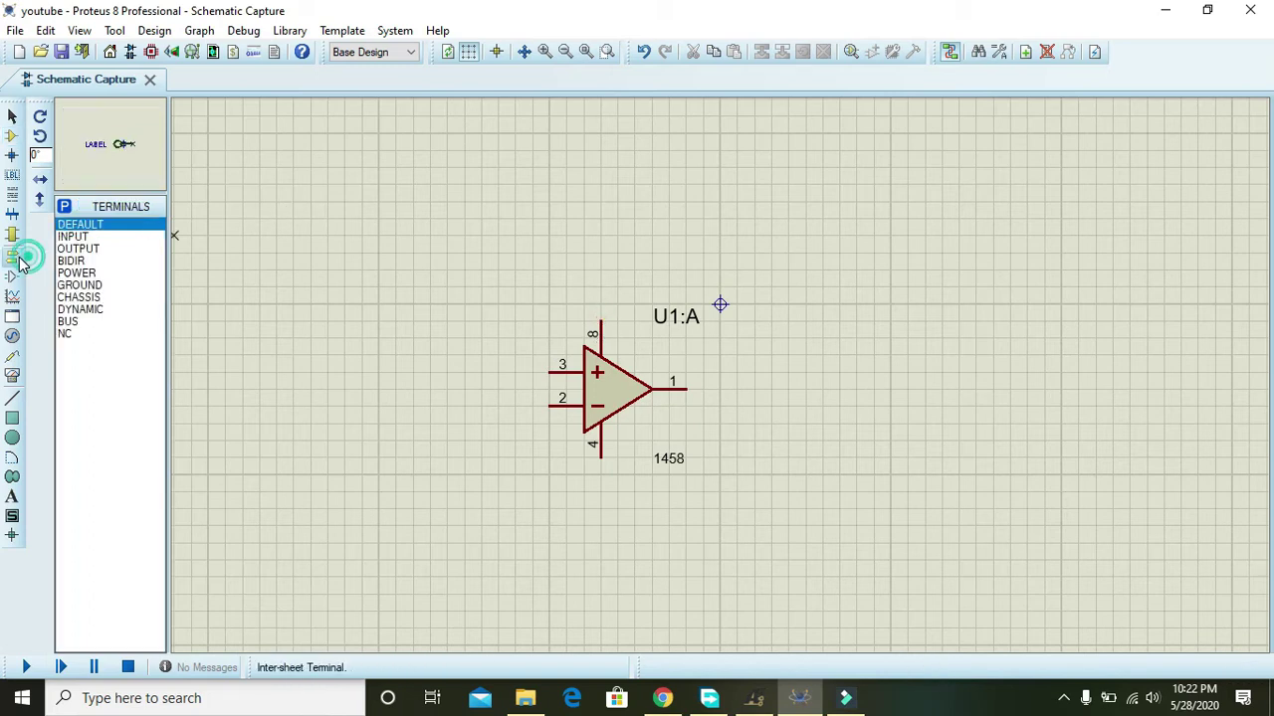
click(80, 285)
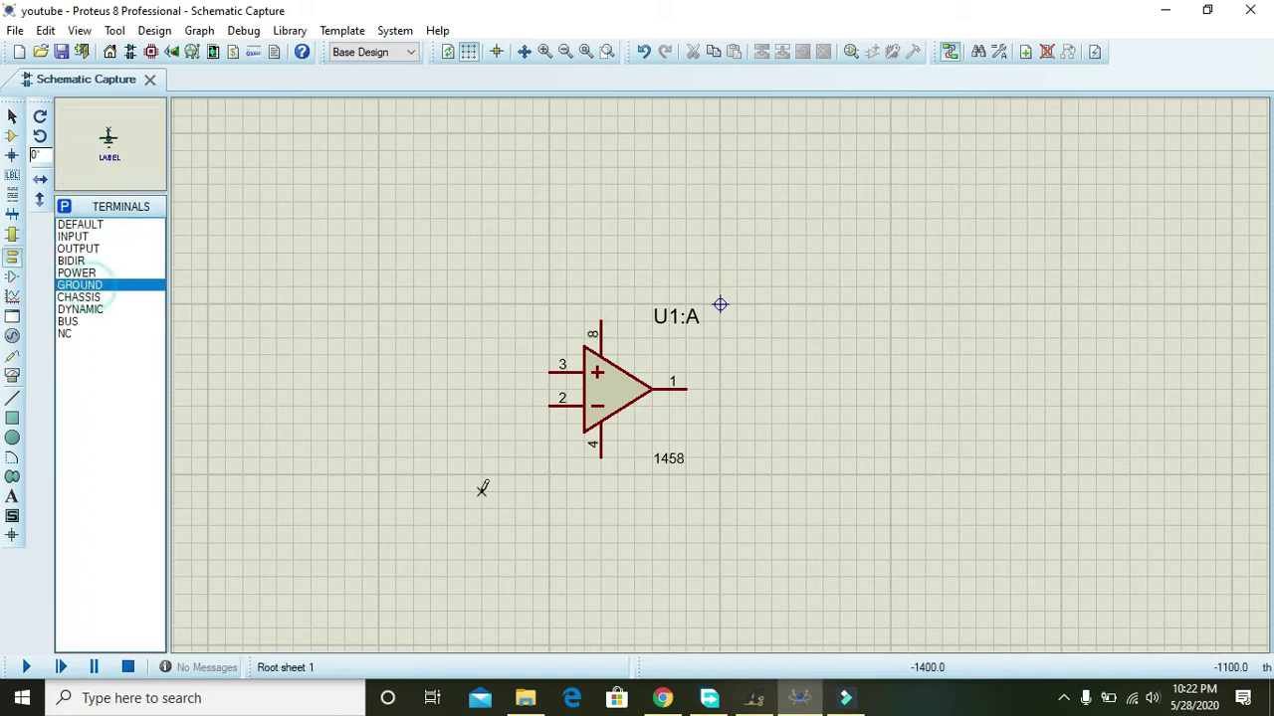
click(601, 517)
click(600, 510)
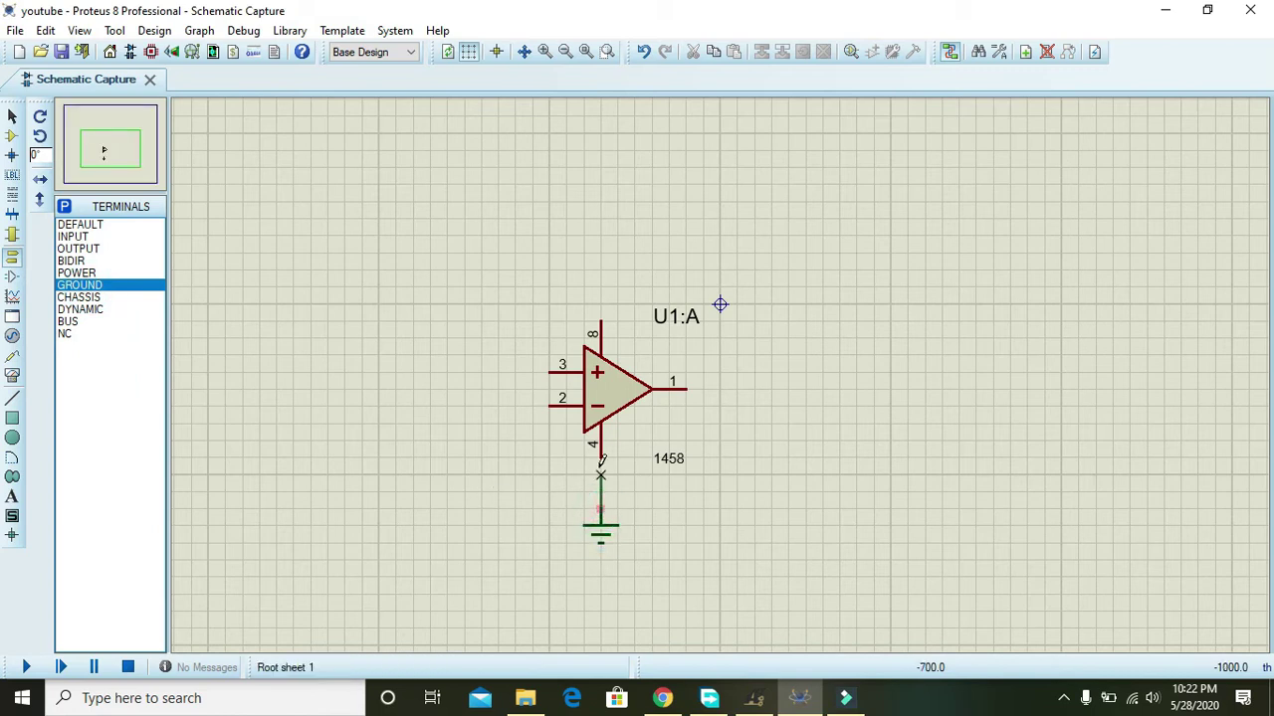
click(600, 456)
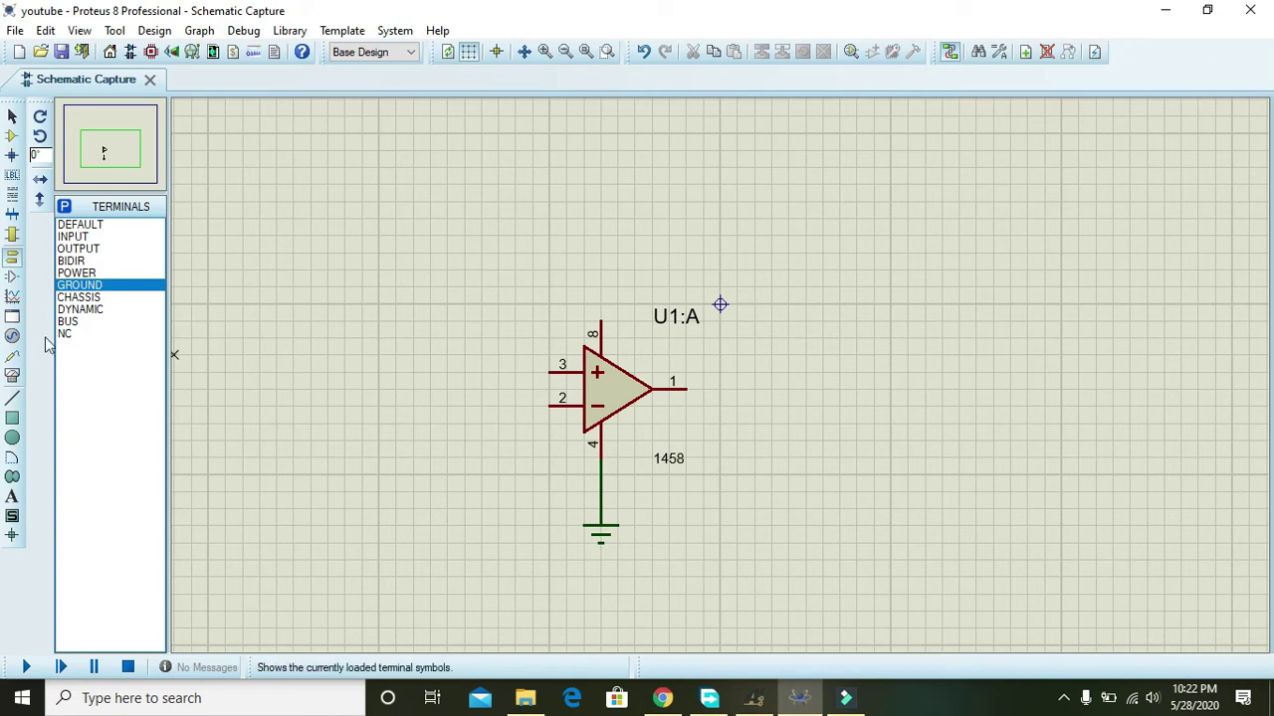
Add a DC generator above the op-amp, wired to pin 8, set to 15 V
click(15, 338)
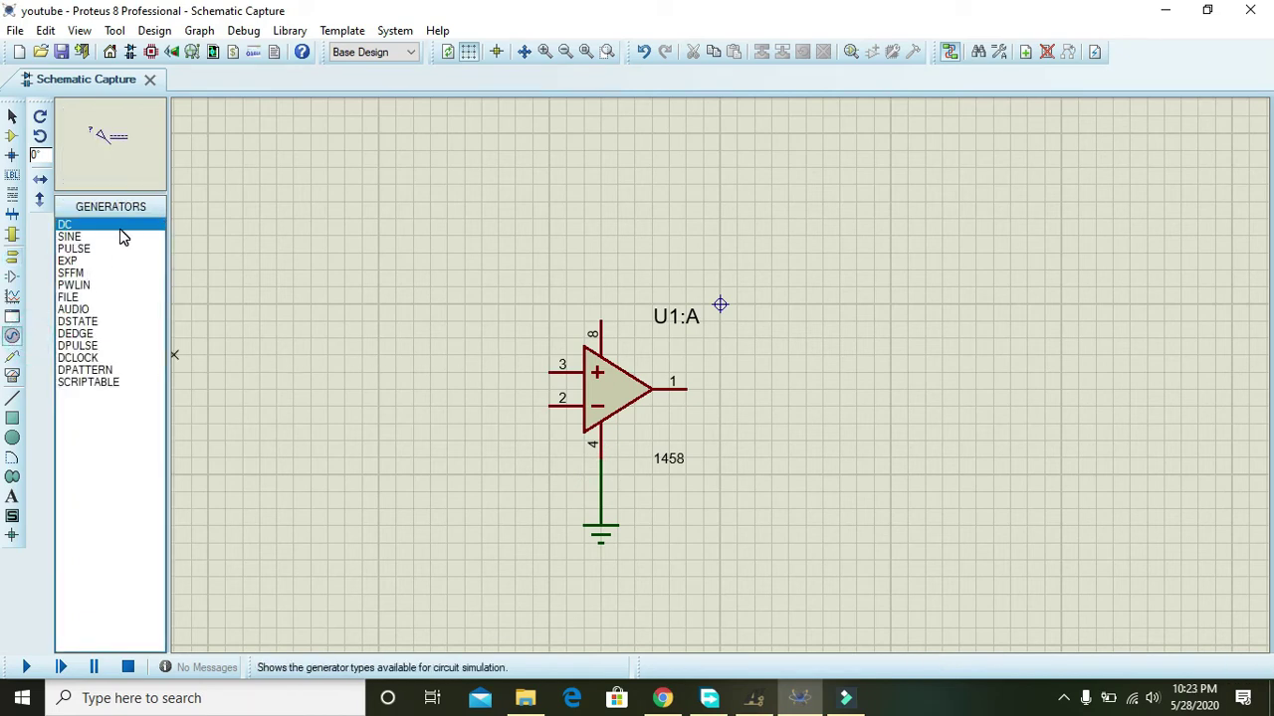
click(586, 197)
click(587, 187)
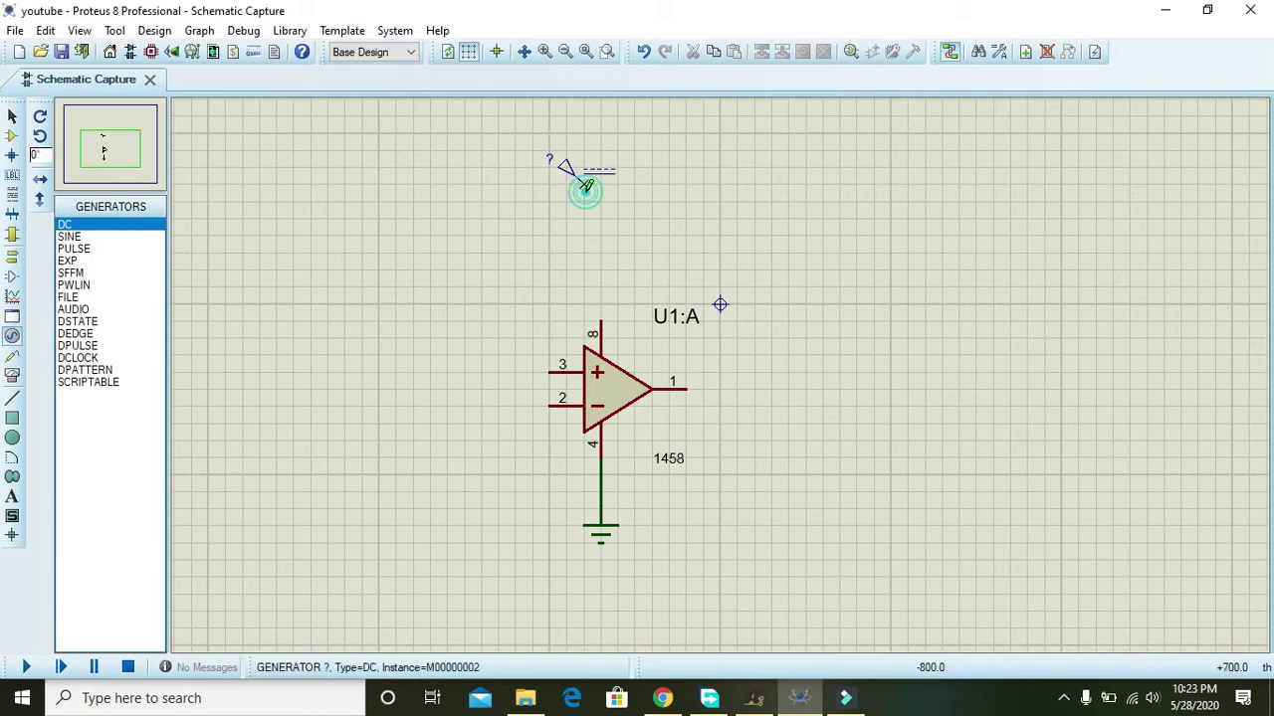
click(586, 186)
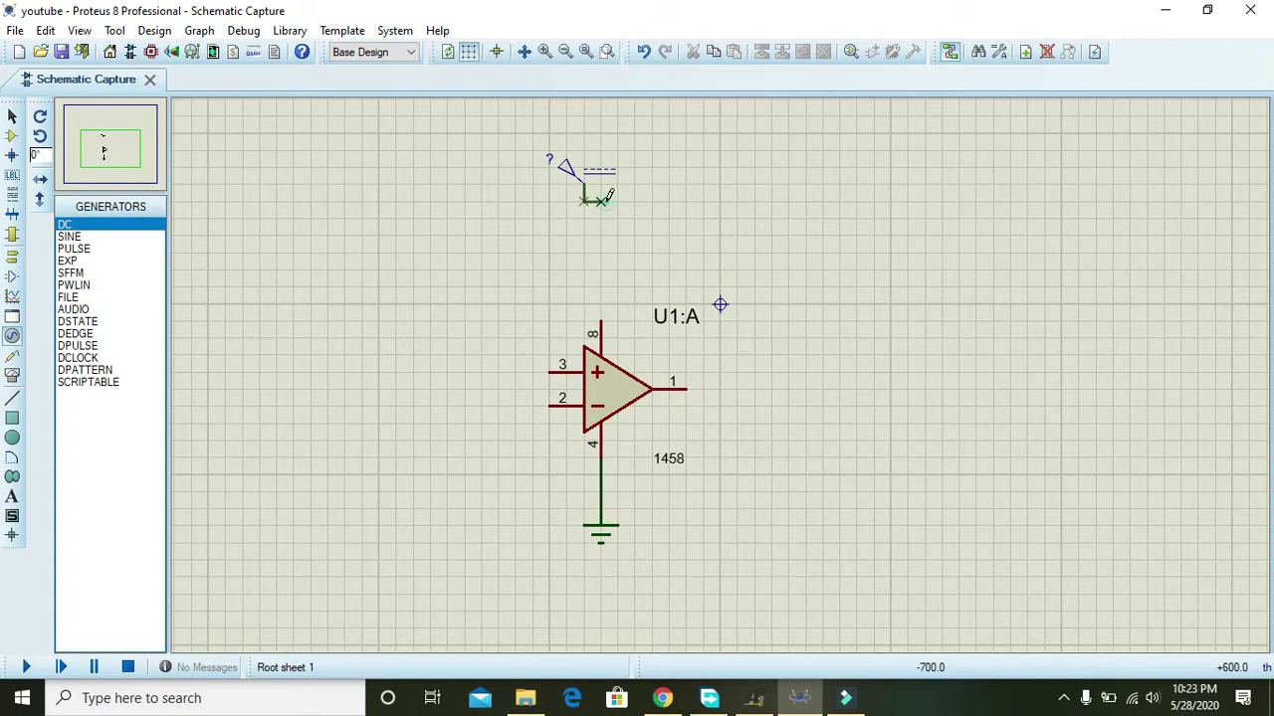
click(601, 321)
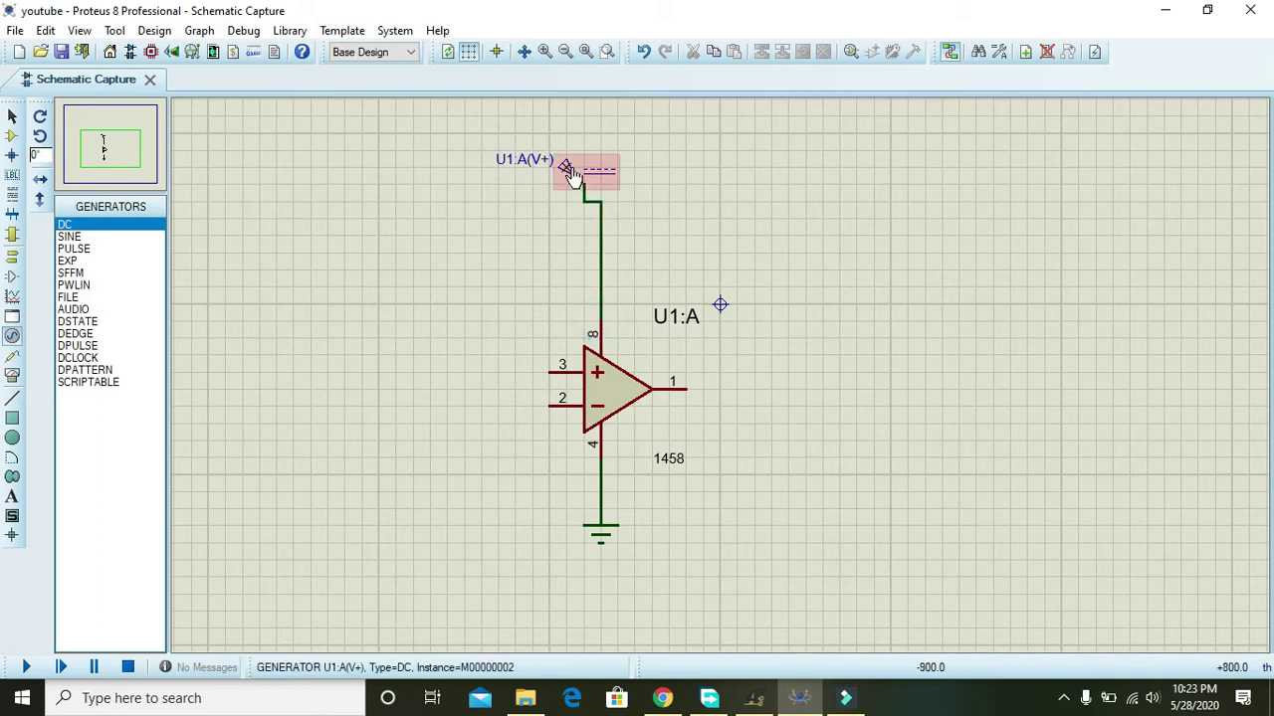
double_click(571, 176)
double_click(757, 144)
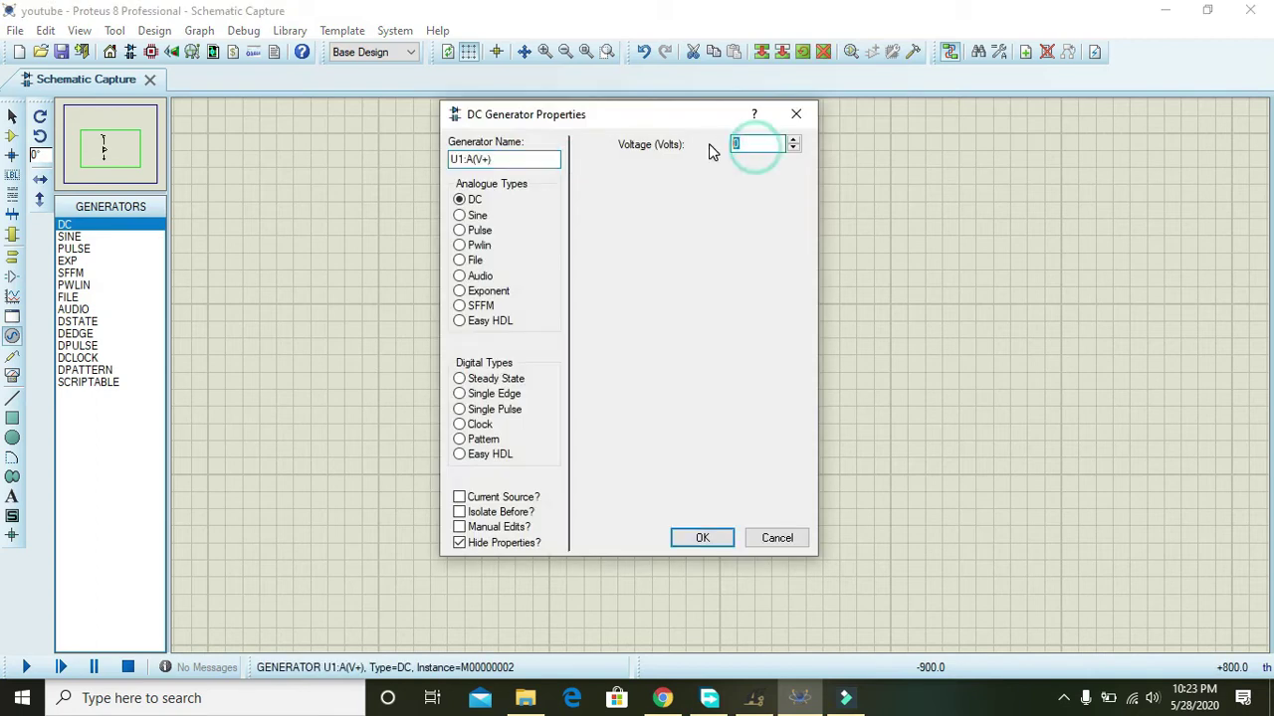
click(697, 539)
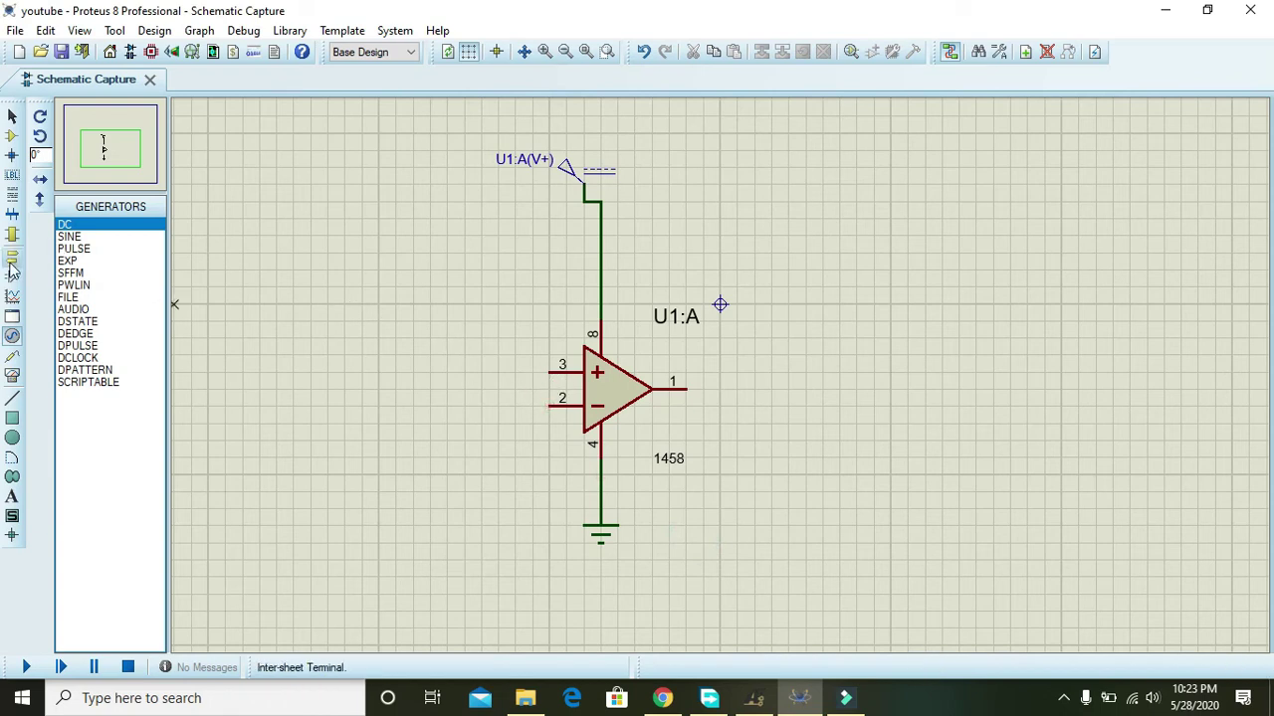
Add a 5 V DC generator left of the op-amp wired to pin 2
click(26, 333)
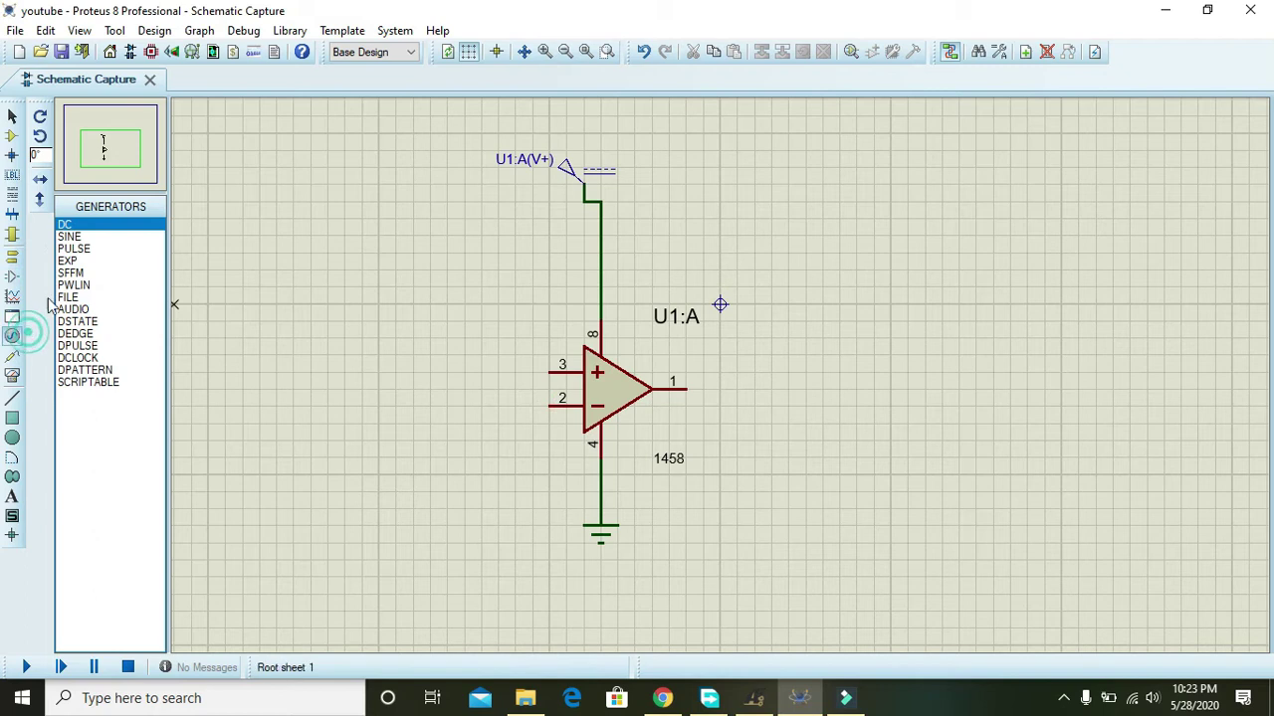
click(83, 226)
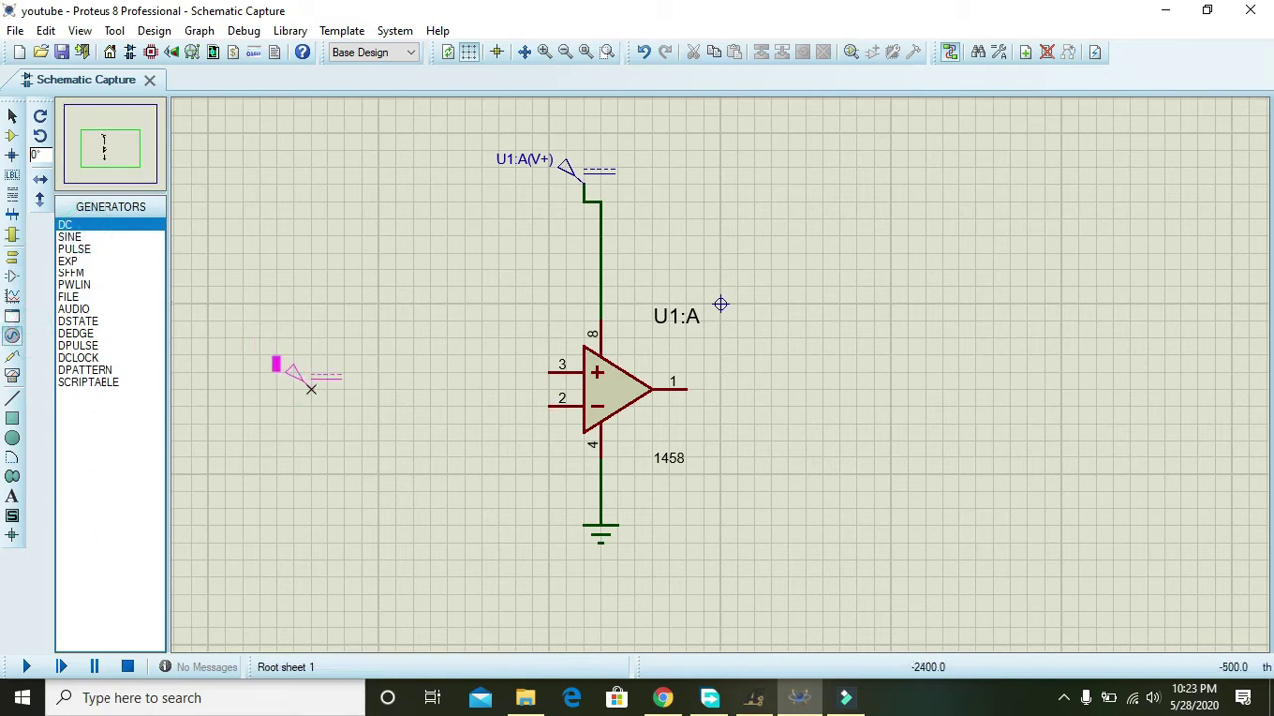
click(311, 389)
click(311, 389)
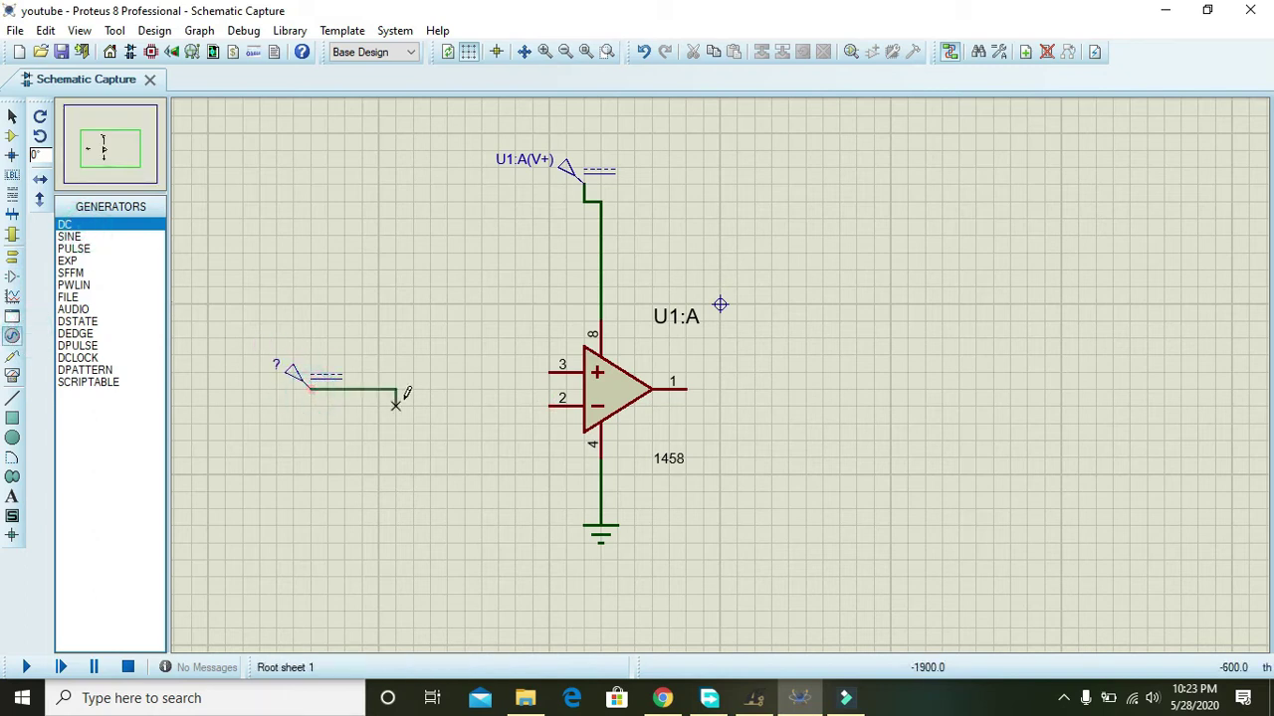
click(398, 396)
click(554, 403)
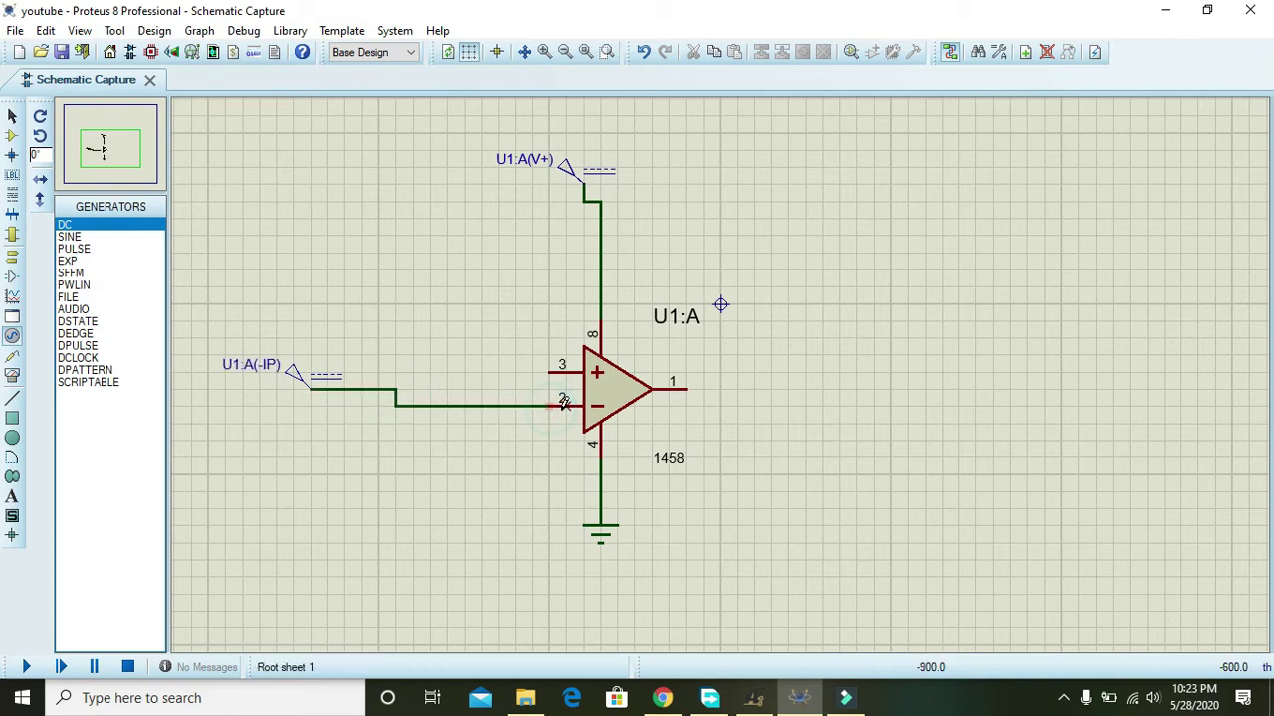
double_click(299, 381)
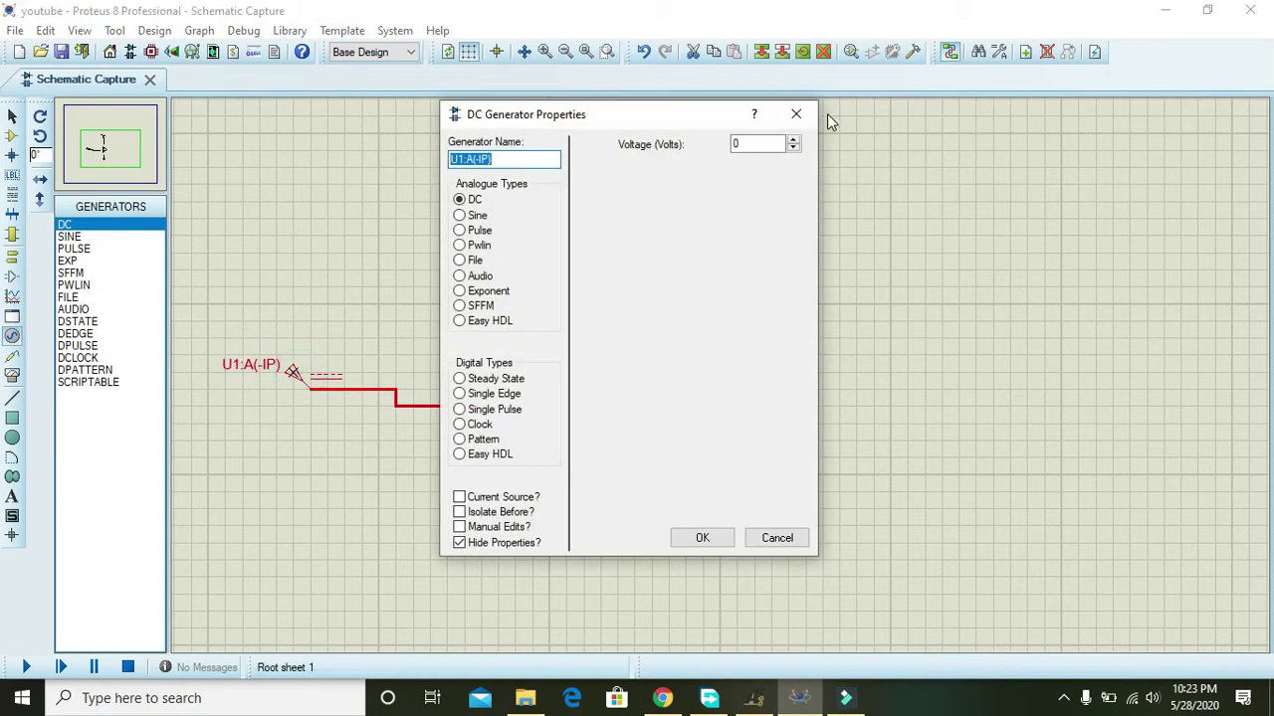
click(749, 143)
drag(749, 143, 684, 146)
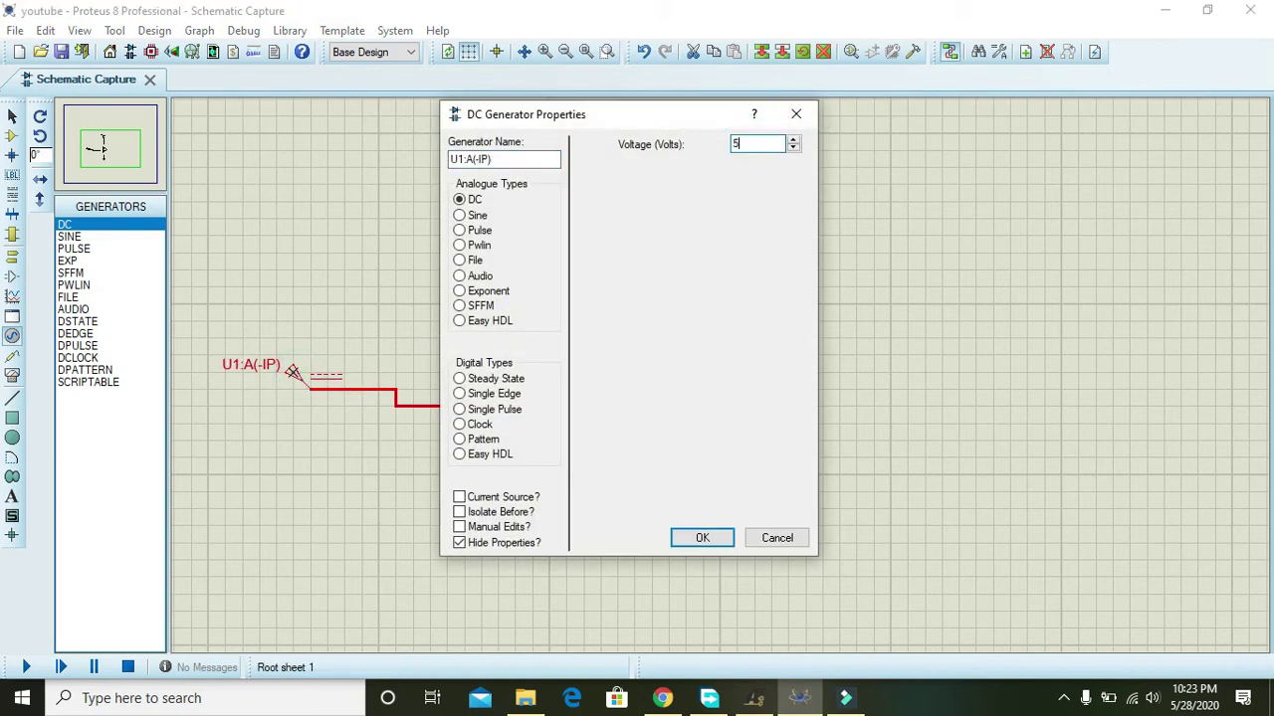
click(704, 540)
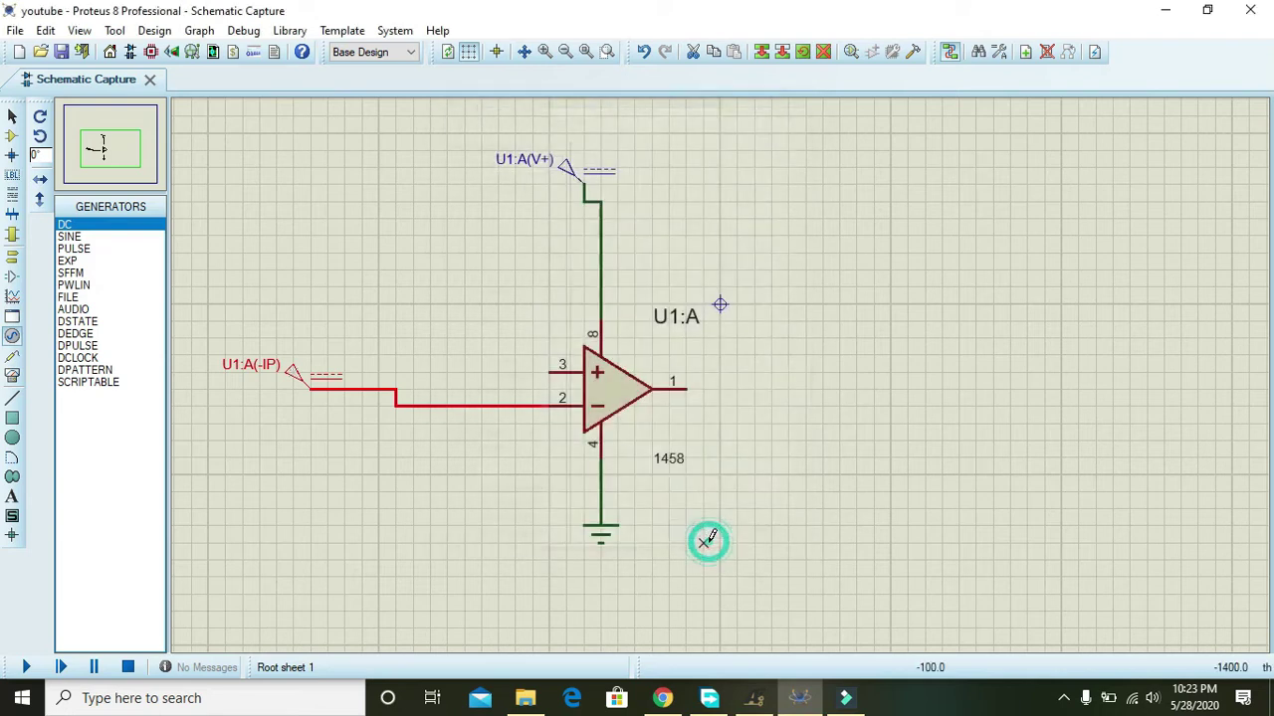
Recheck the U1:A(-IP) generator's voltage and move it so its wire runs straight
double_click(298, 381)
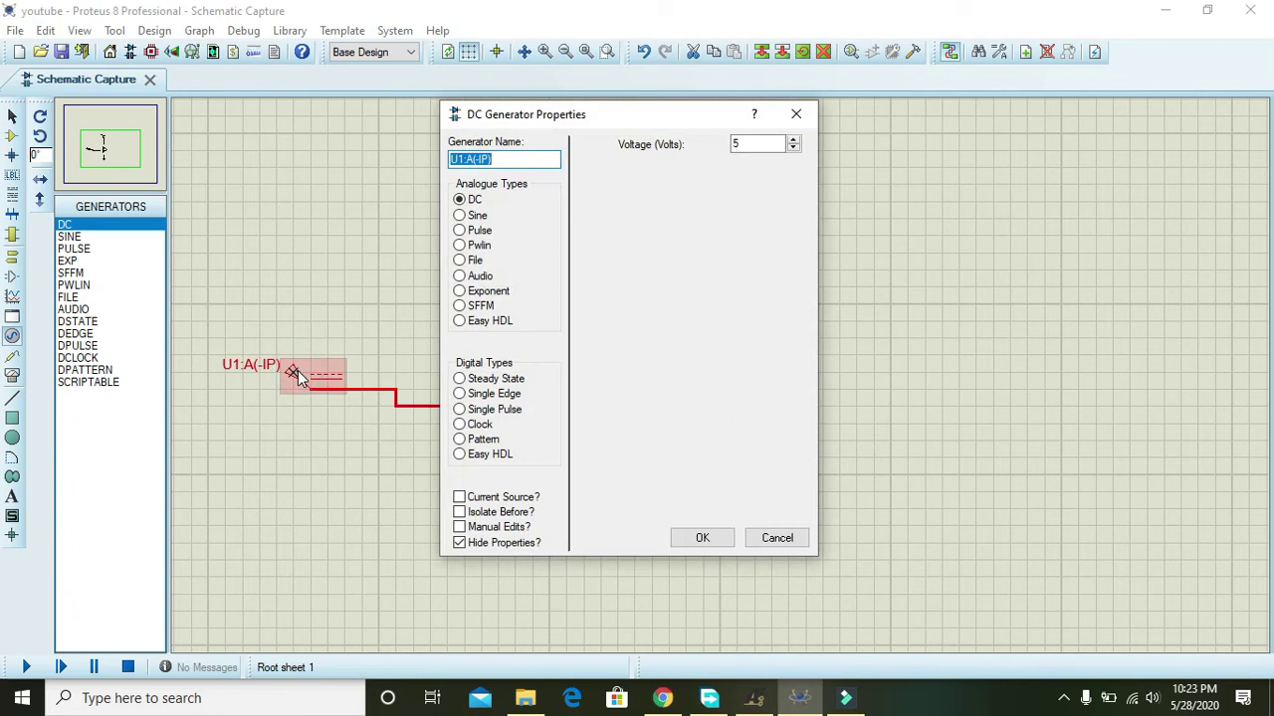
click(768, 540)
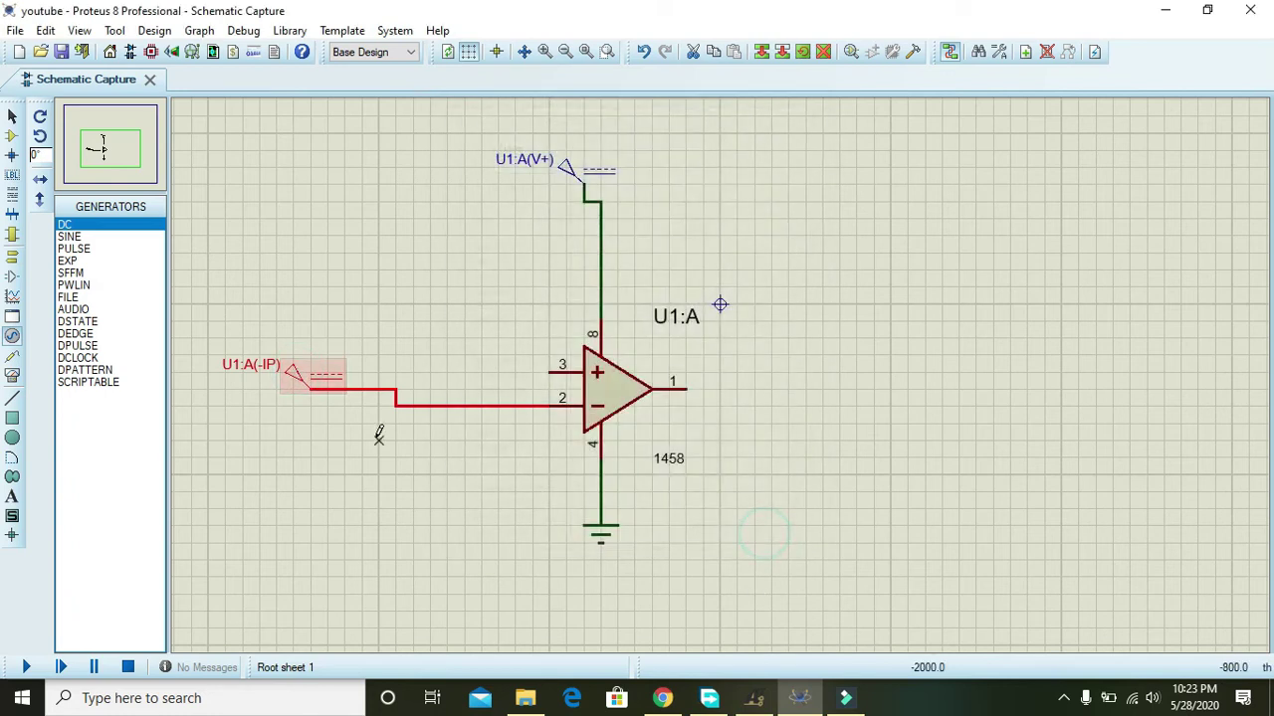
click(308, 374)
drag(308, 374, 292, 391)
click(386, 468)
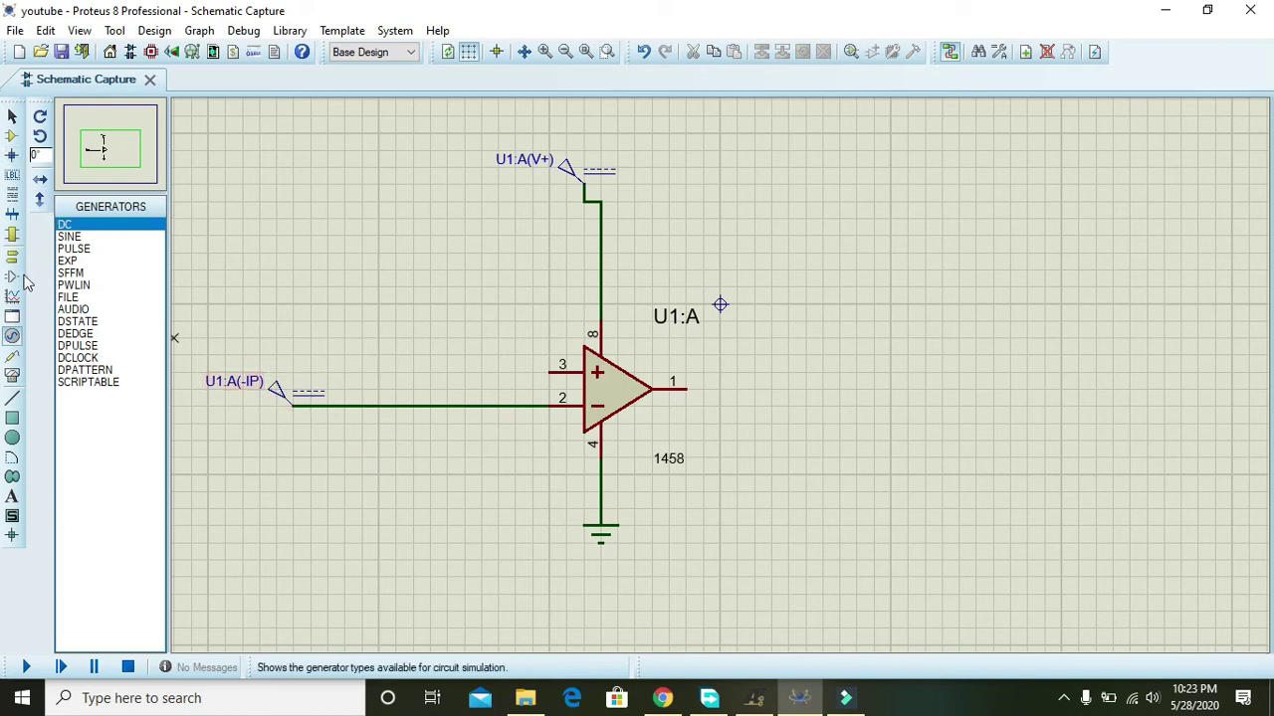
Place another unwired DC generator at the upper left and set it to 5 V
click(260, 287)
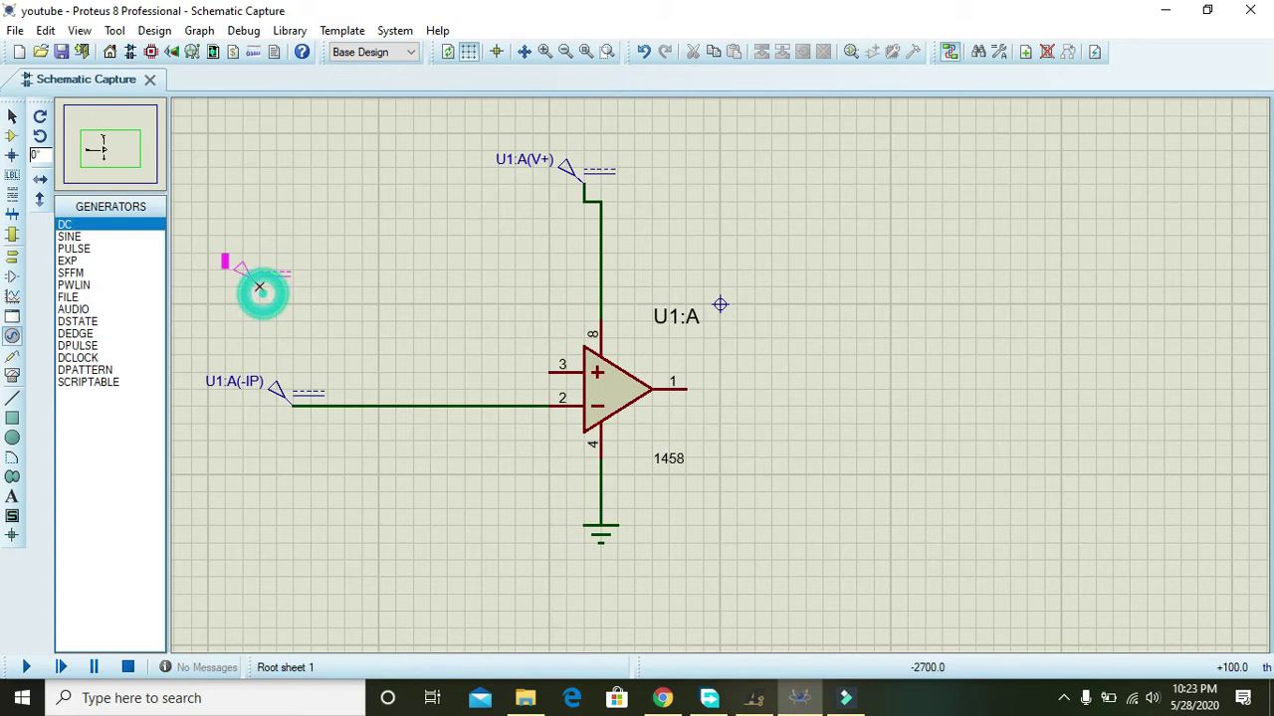
click(260, 287)
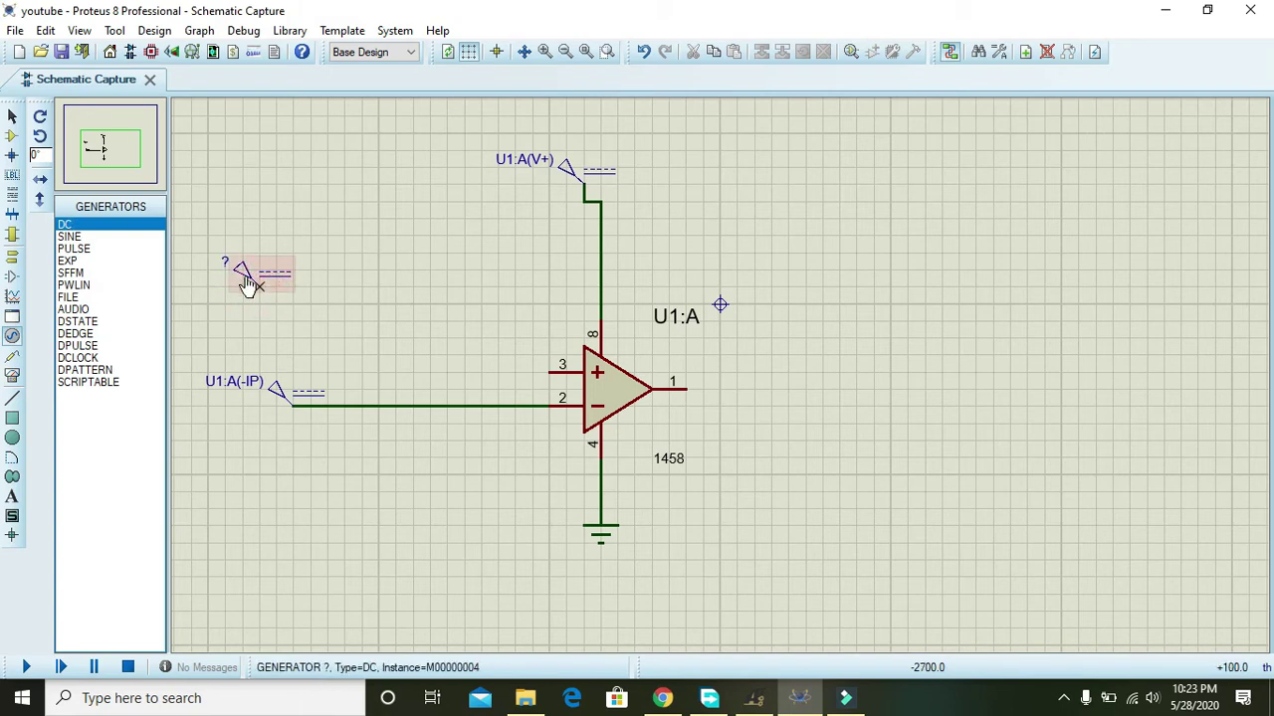
double_click(241, 277)
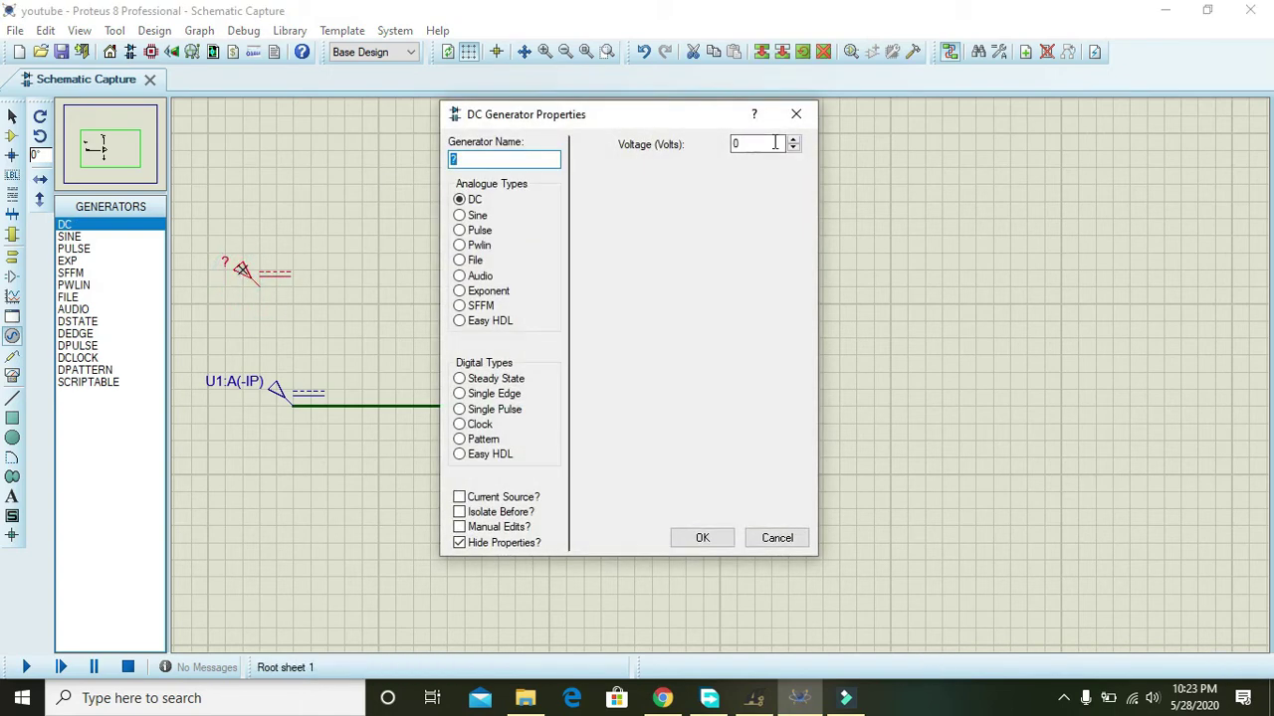
click(769, 142)
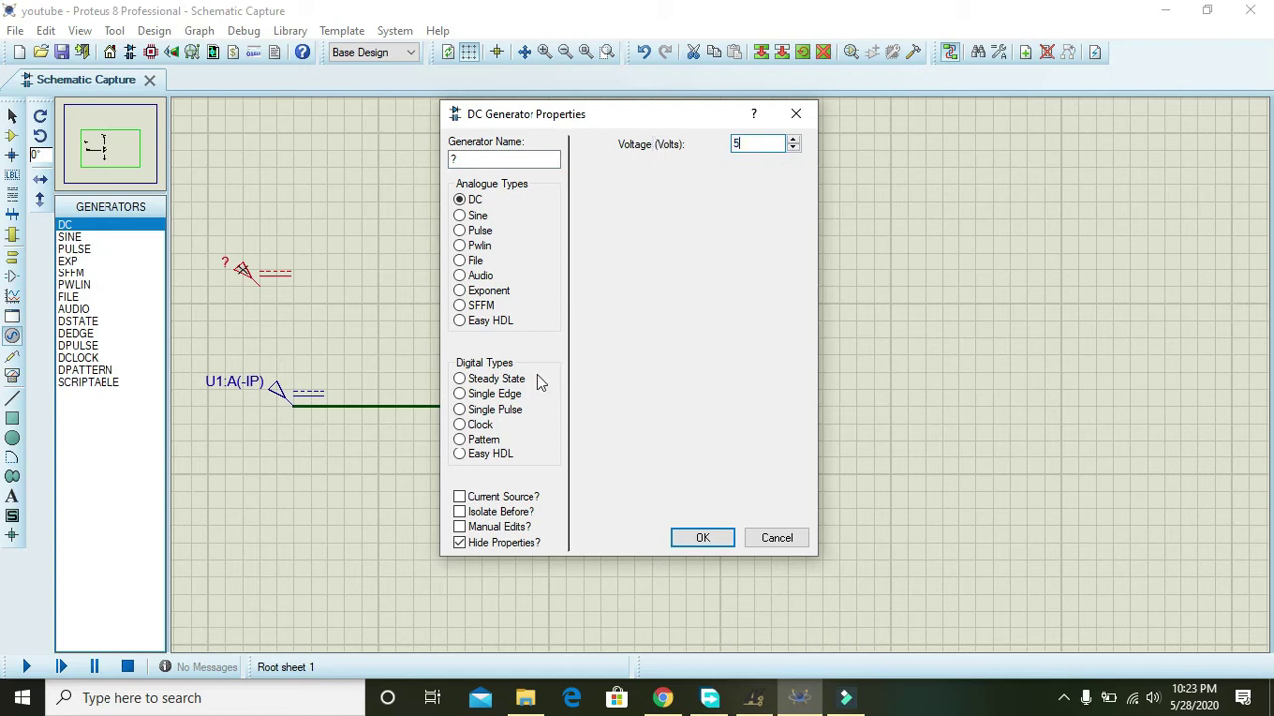
text(5)
click(685, 544)
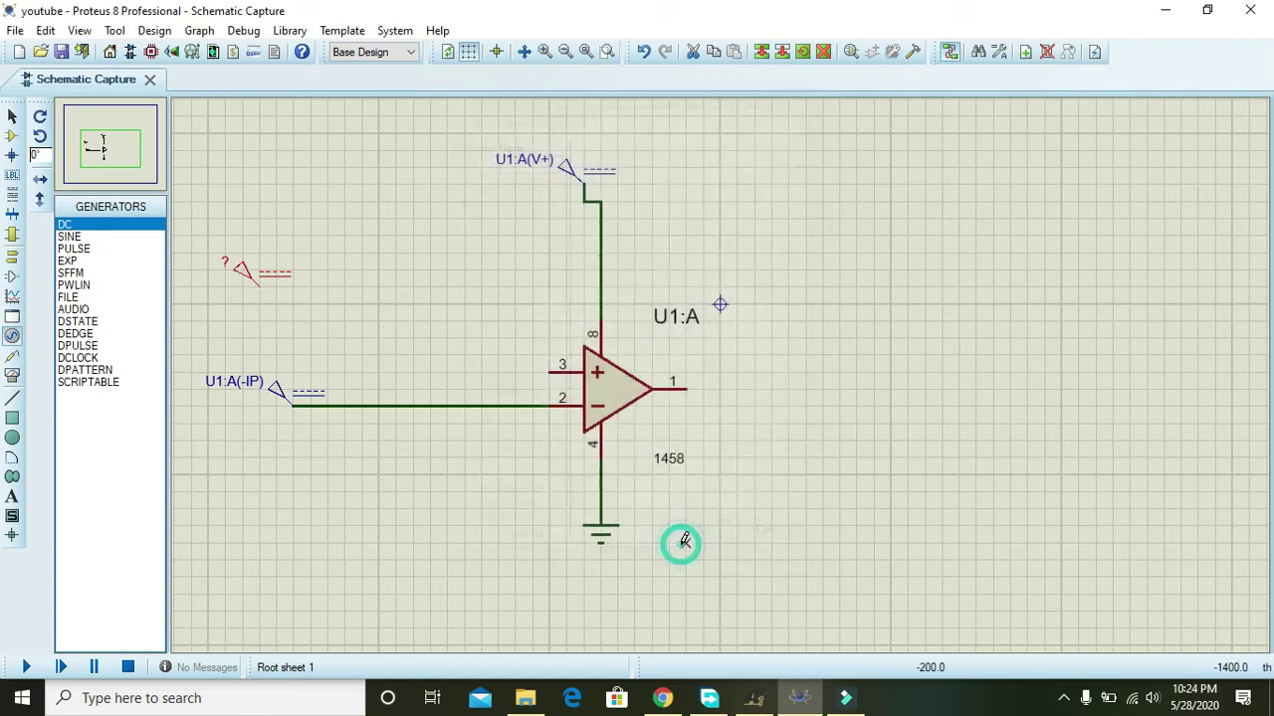
click(414, 301)
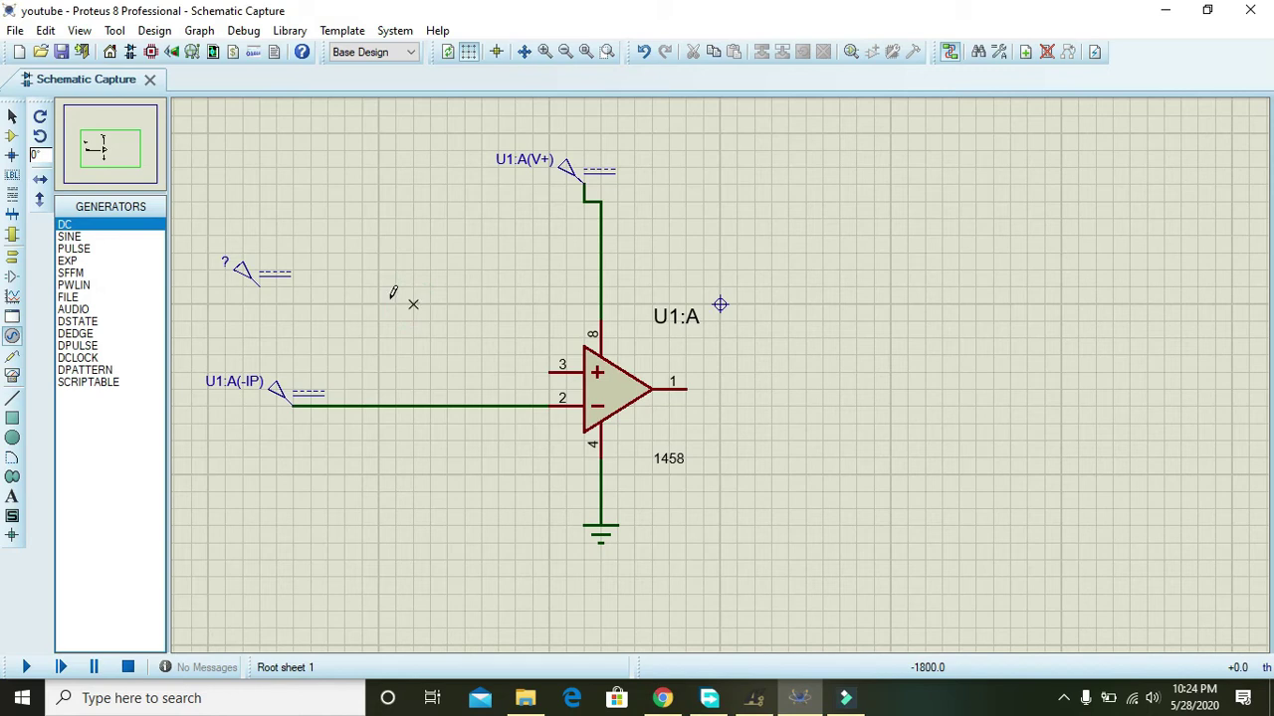
Place POT-HG potentiometer RV1 horizontally above the op-amp, wiper wired to pin 3
click(12, 136)
click(62, 208)
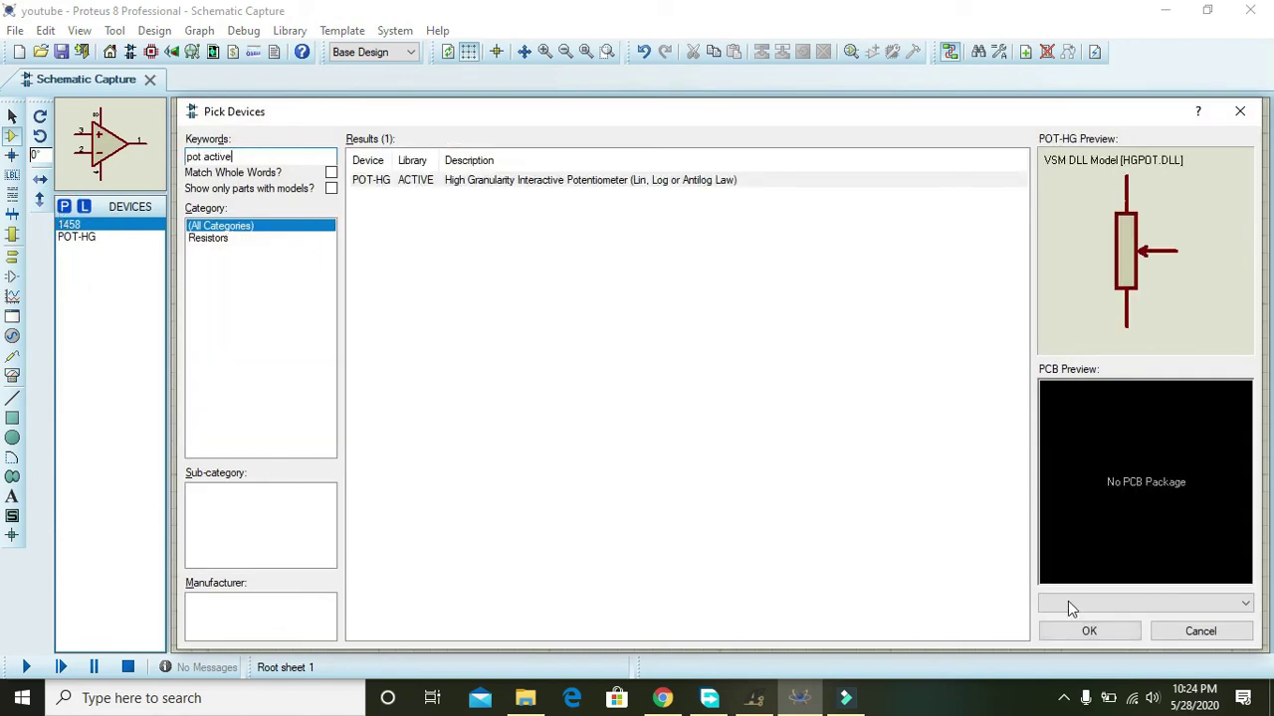
click(1077, 630)
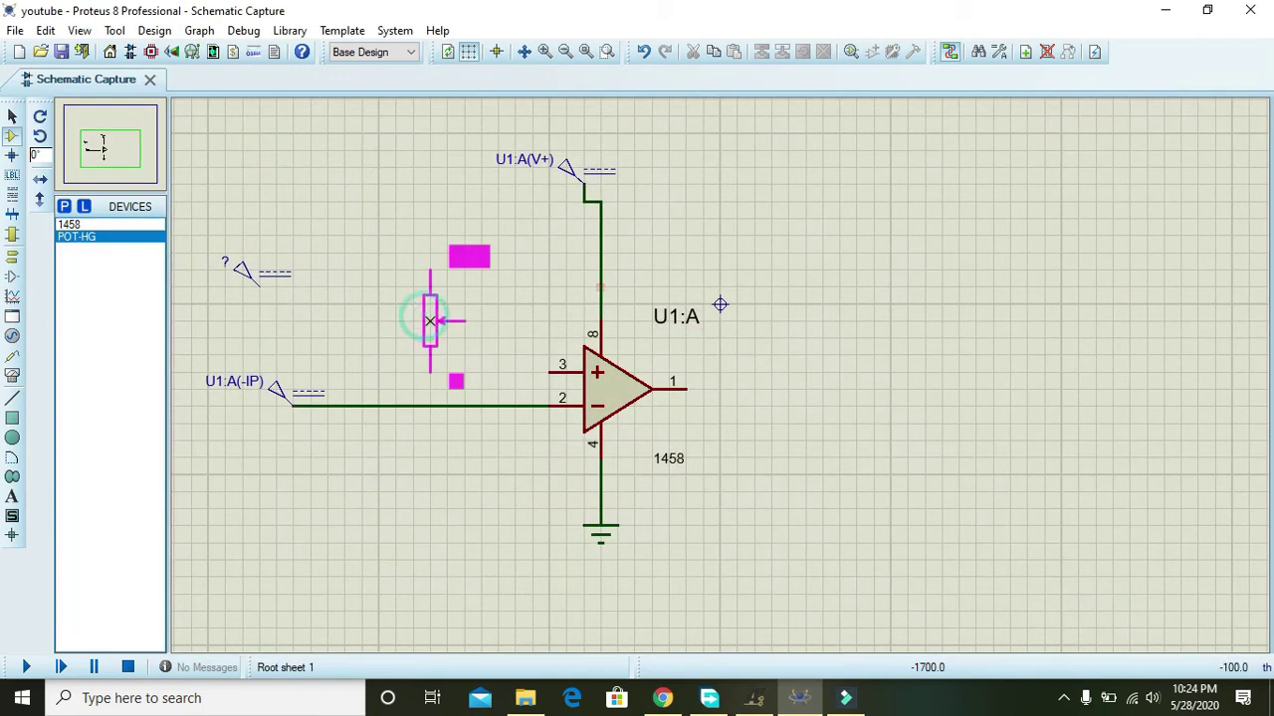
click(396, 287)
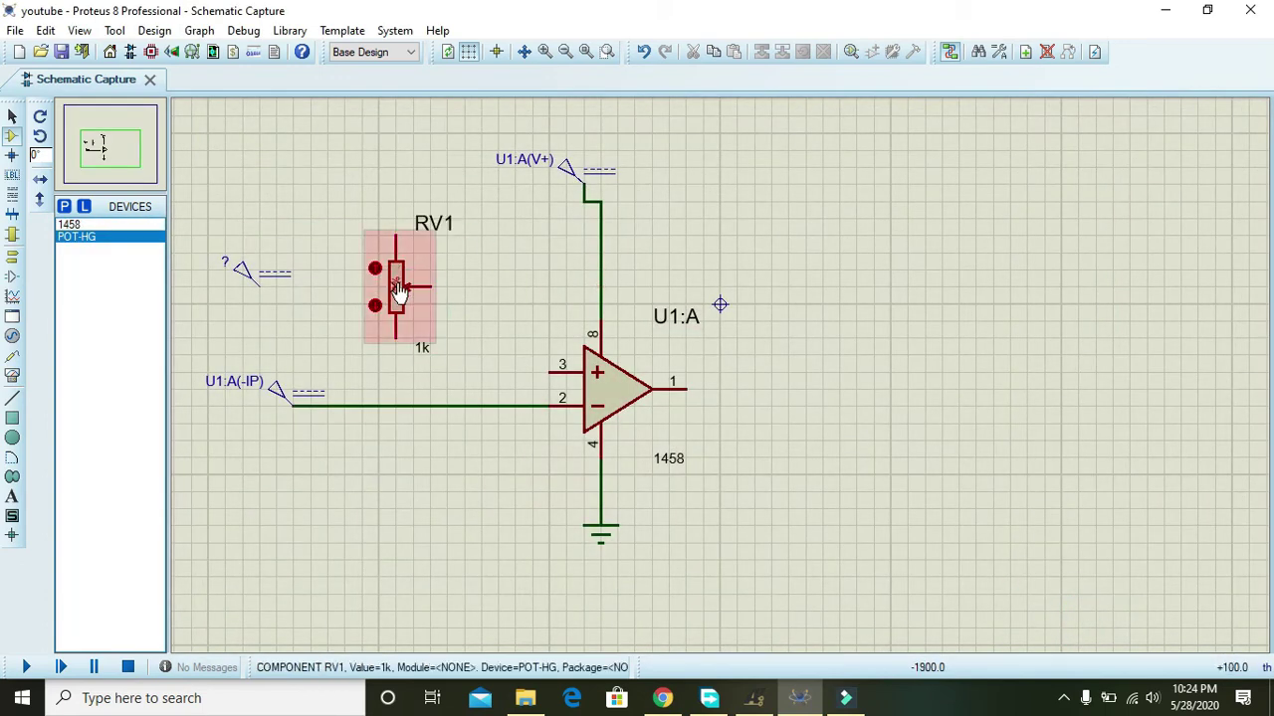
right_click(398, 291)
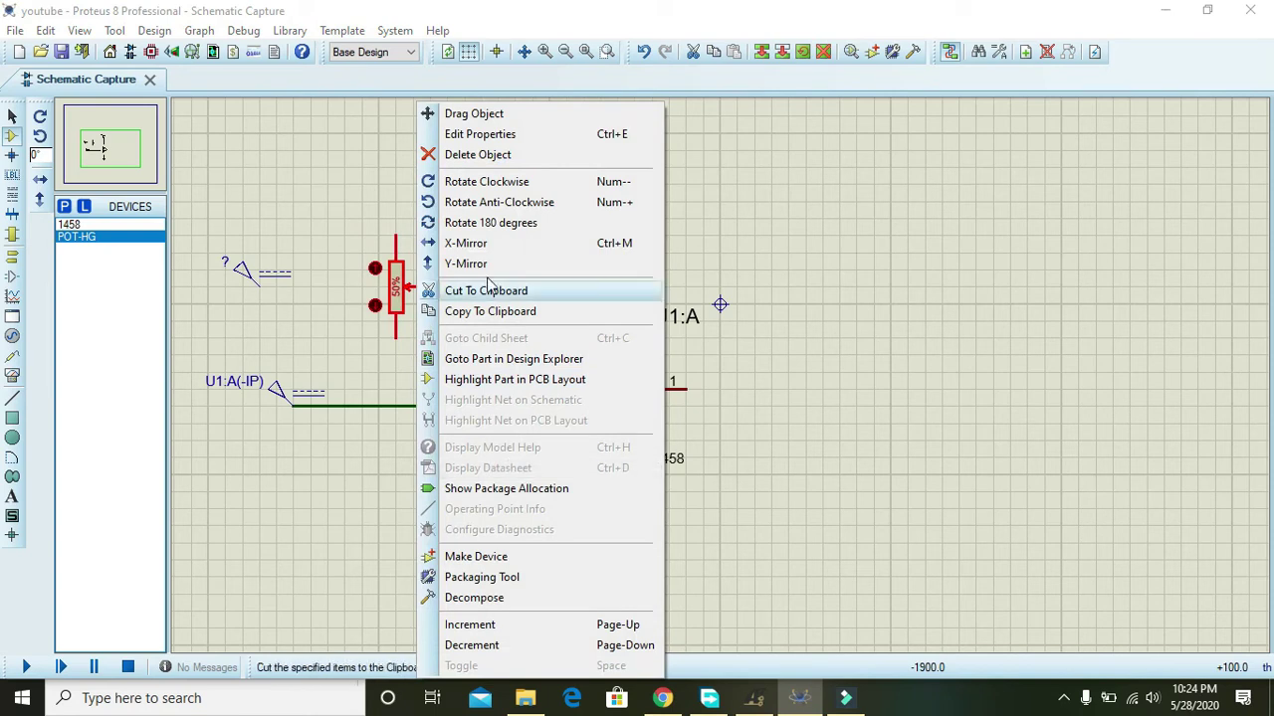
click(485, 185)
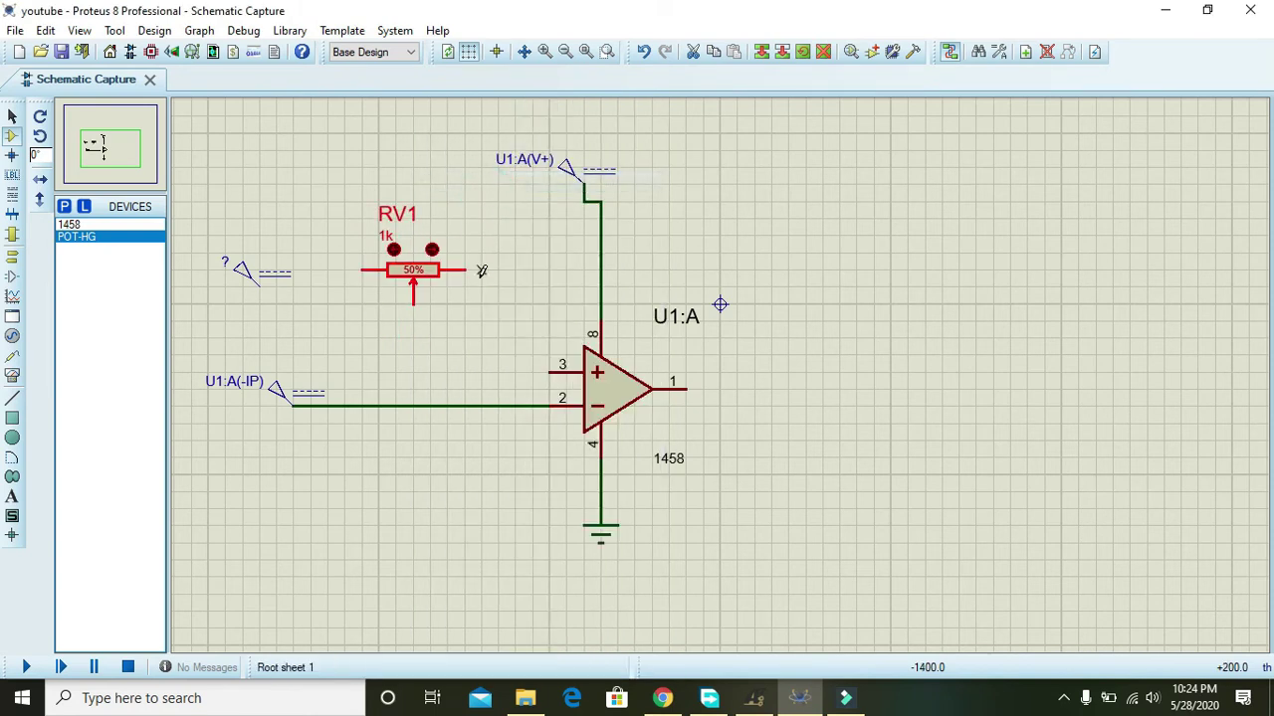
click(550, 372)
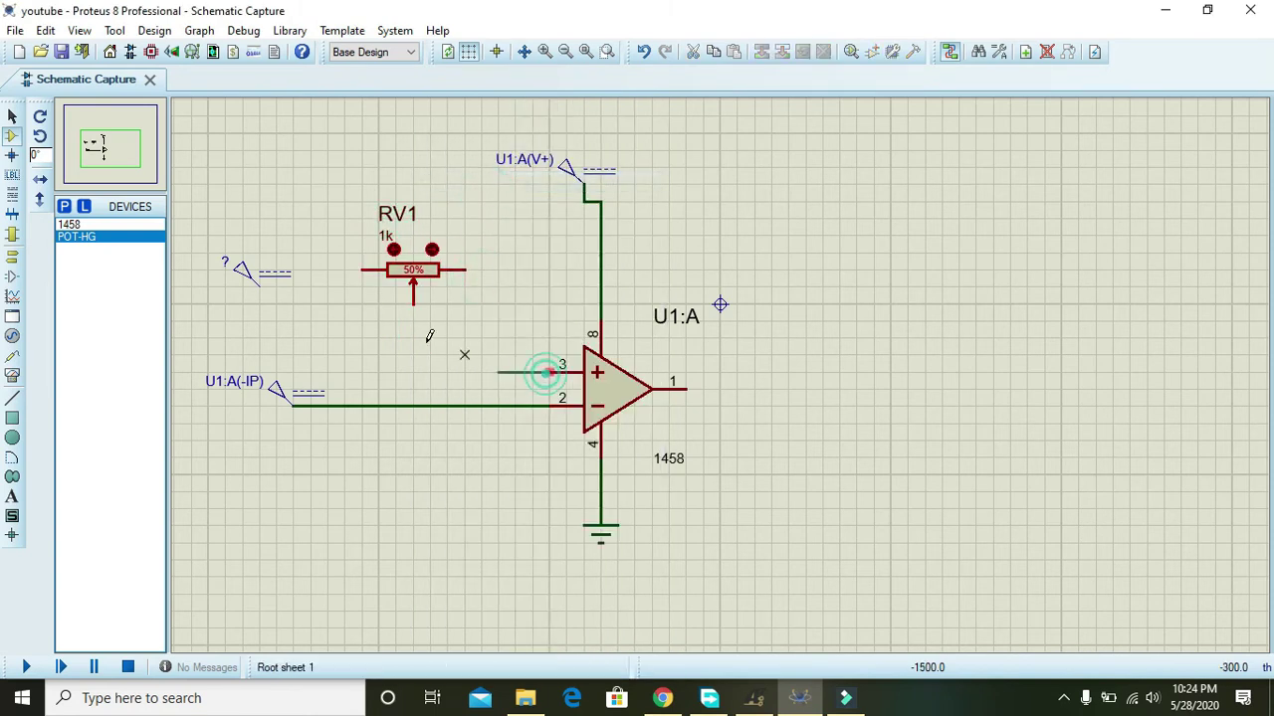
click(413, 303)
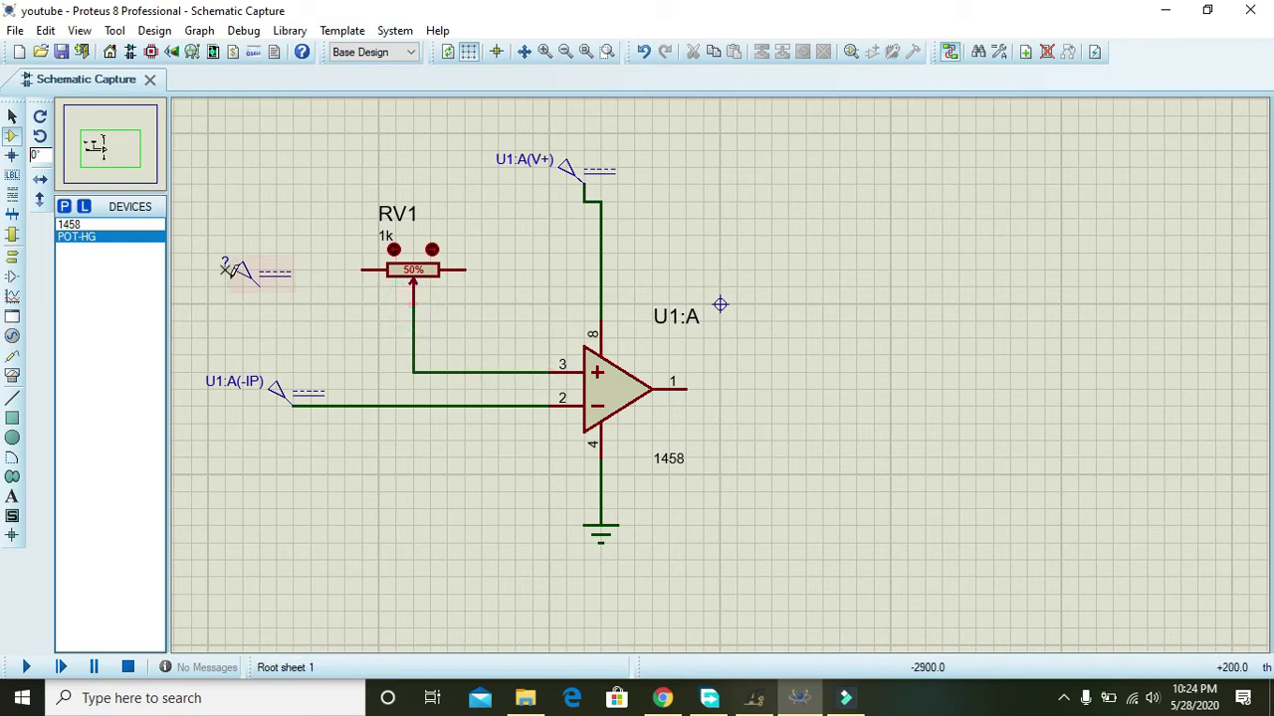
Ground RV1's right end and wire its left end to the 5 V DC generator
click(11, 255)
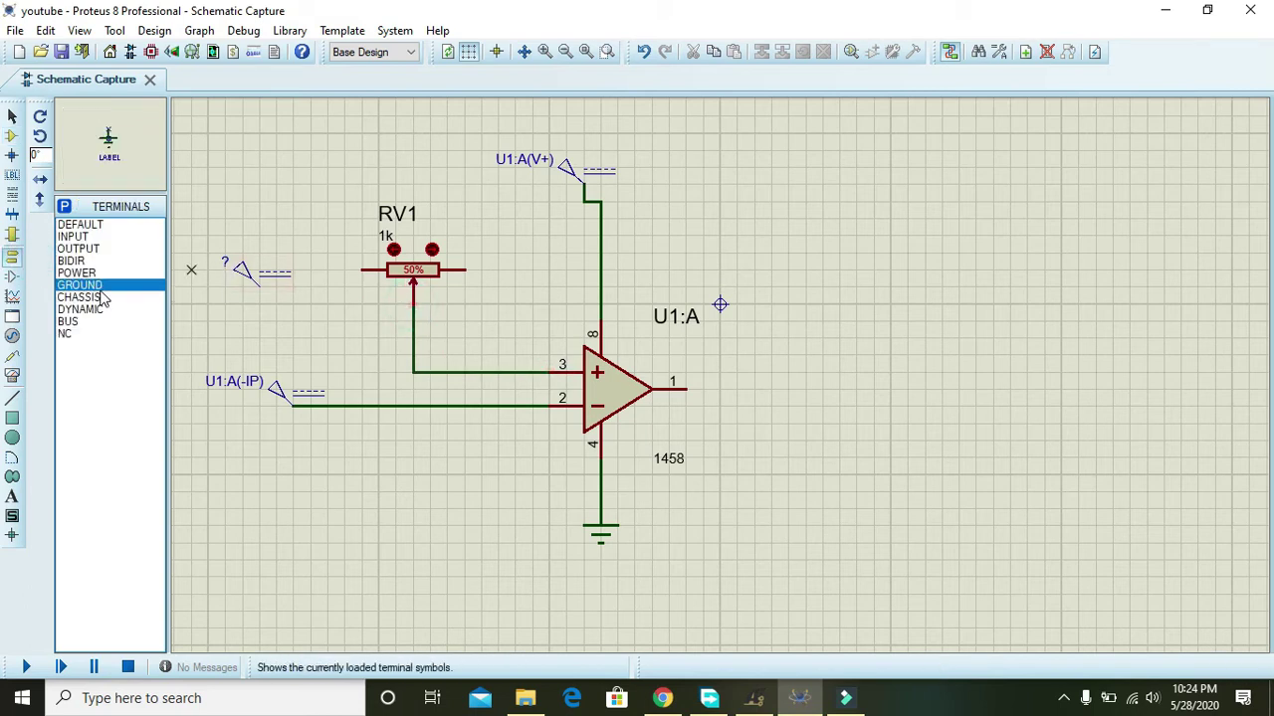
click(487, 304)
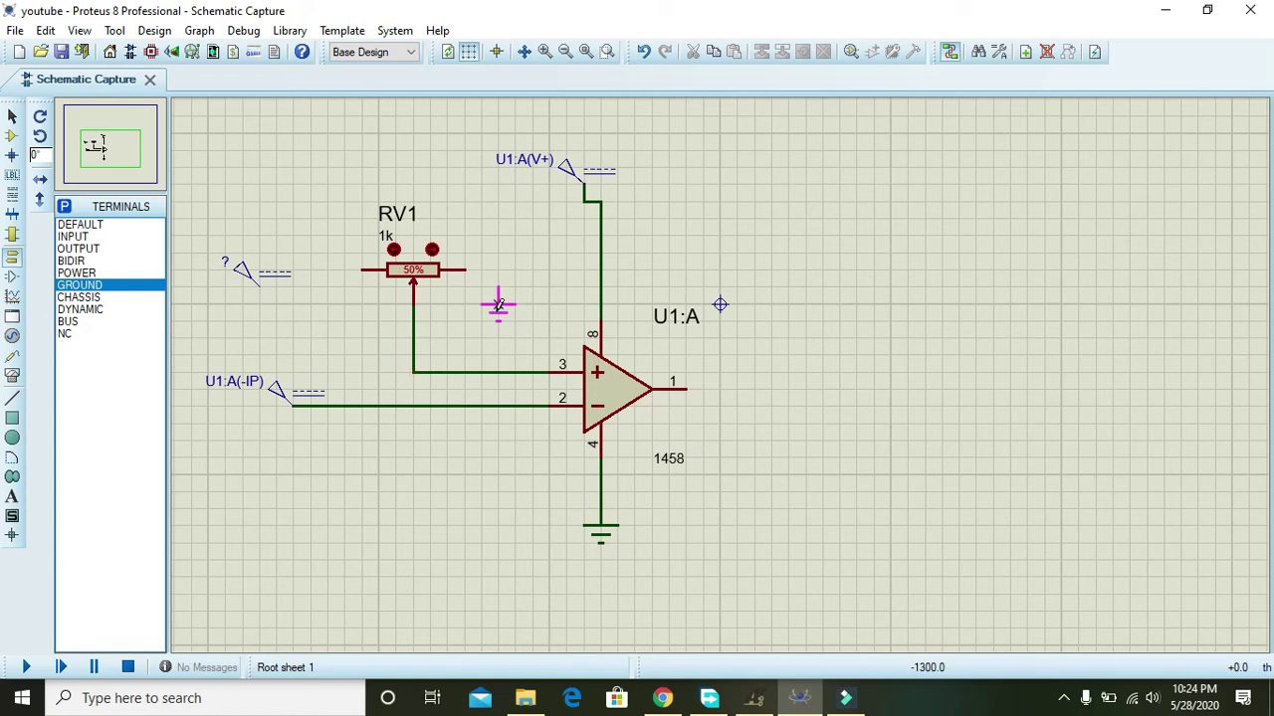
click(497, 310)
click(499, 285)
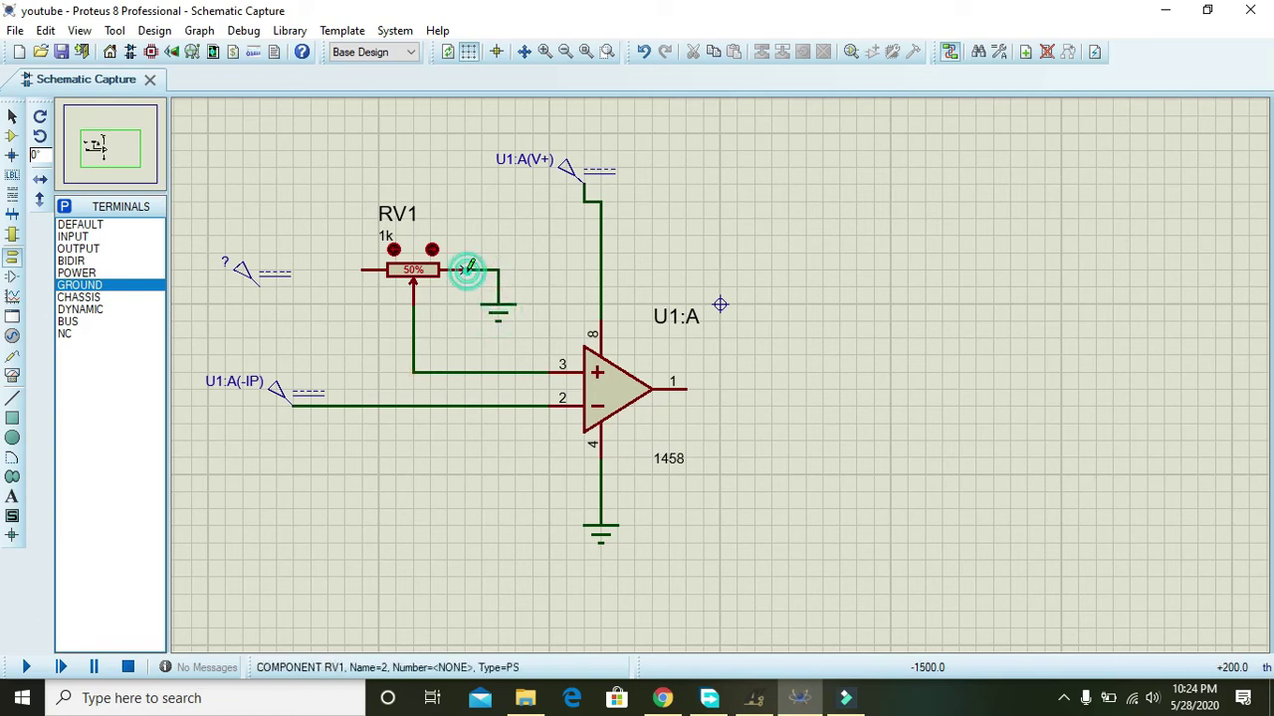
click(464, 270)
click(346, 269)
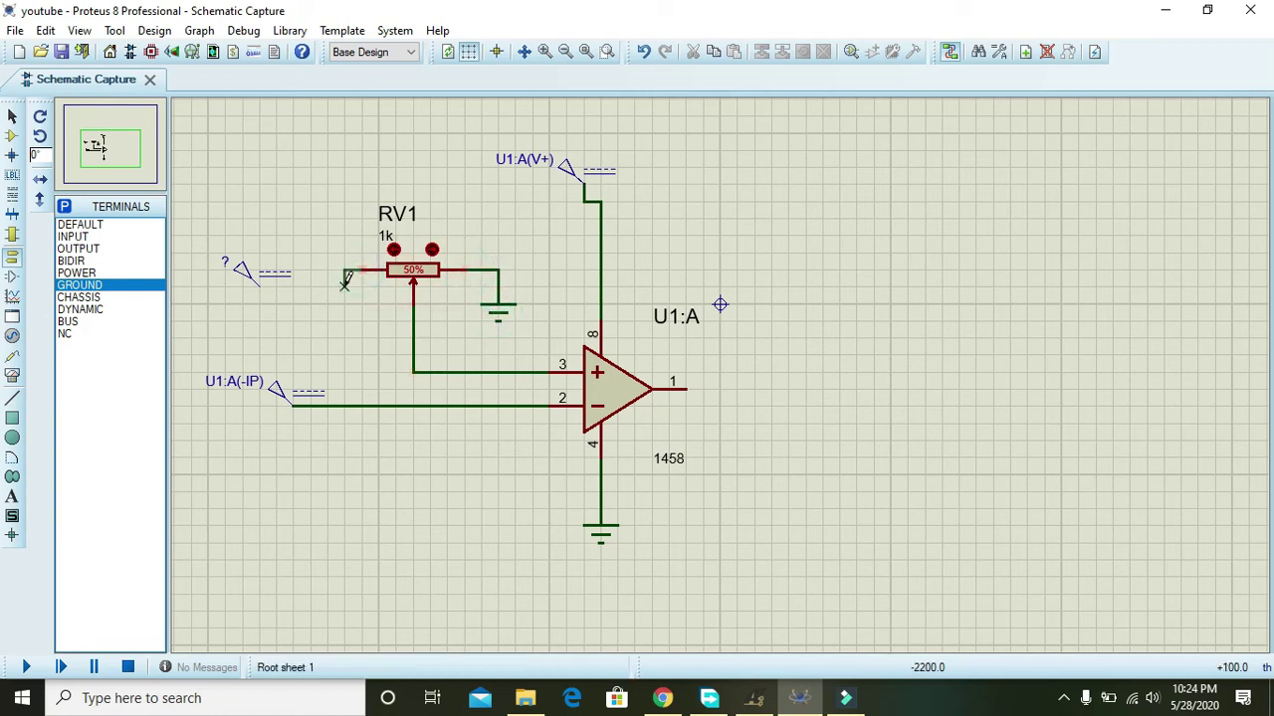
click(260, 284)
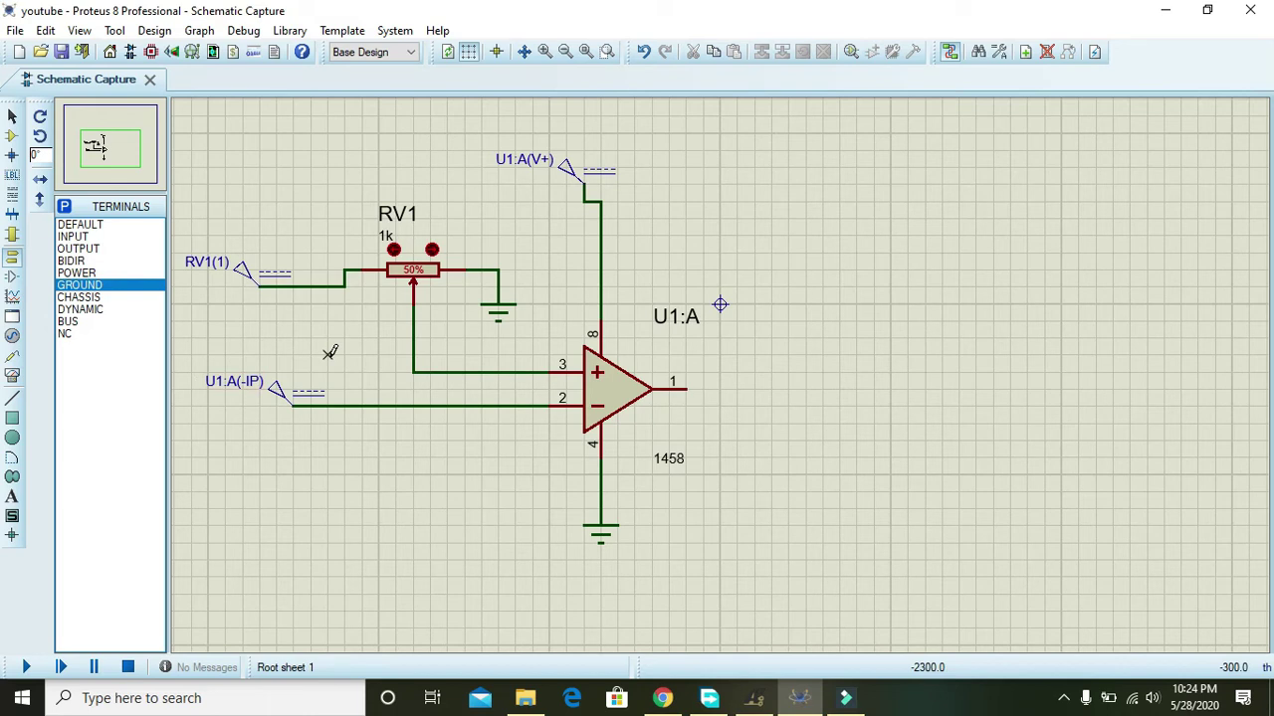
click(311, 285)
key(Escape)
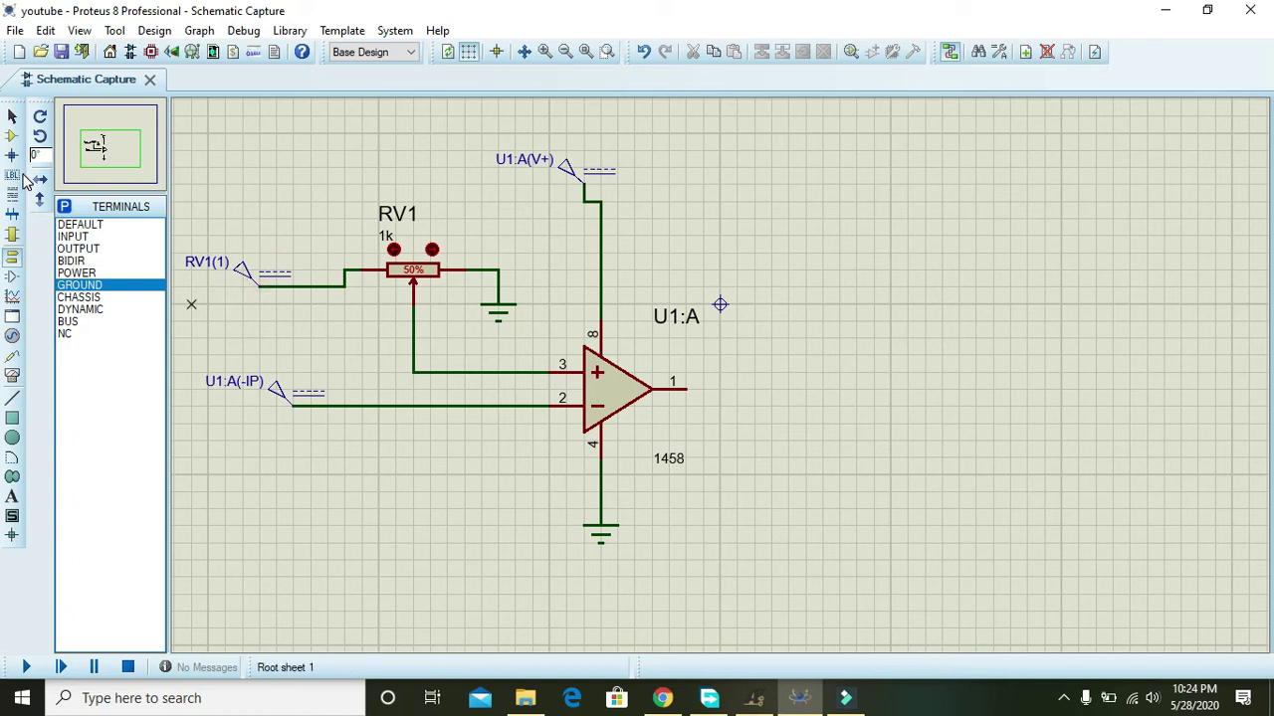
Place a DC voltmeter below the inverting input, its + lead on the pin 2 line
click(12, 375)
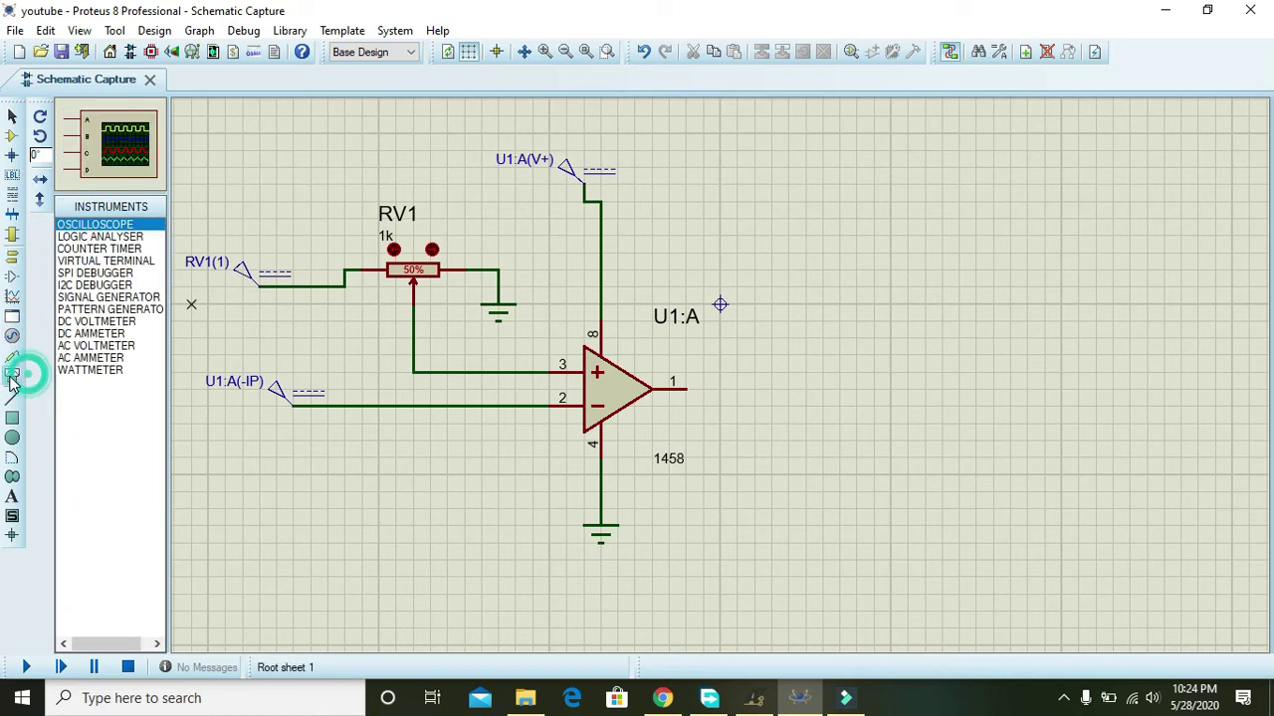
click(96, 321)
click(292, 468)
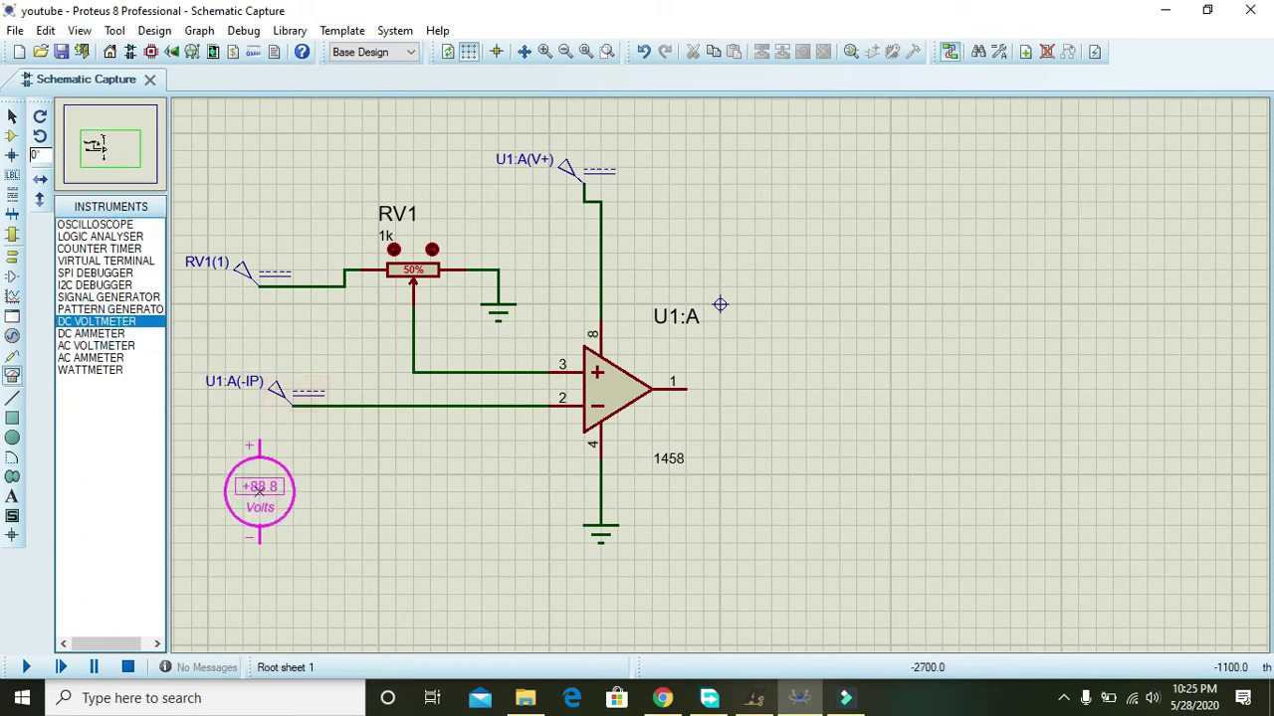
click(312, 478)
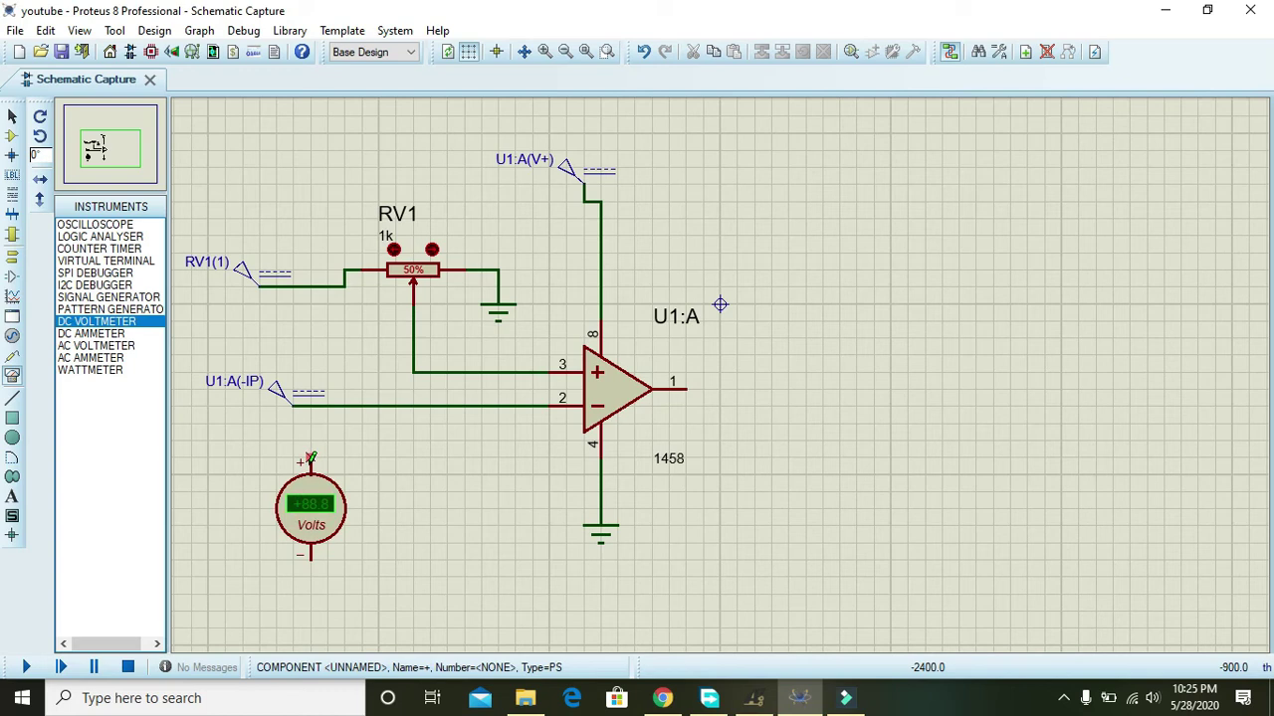
click(311, 457)
click(362, 405)
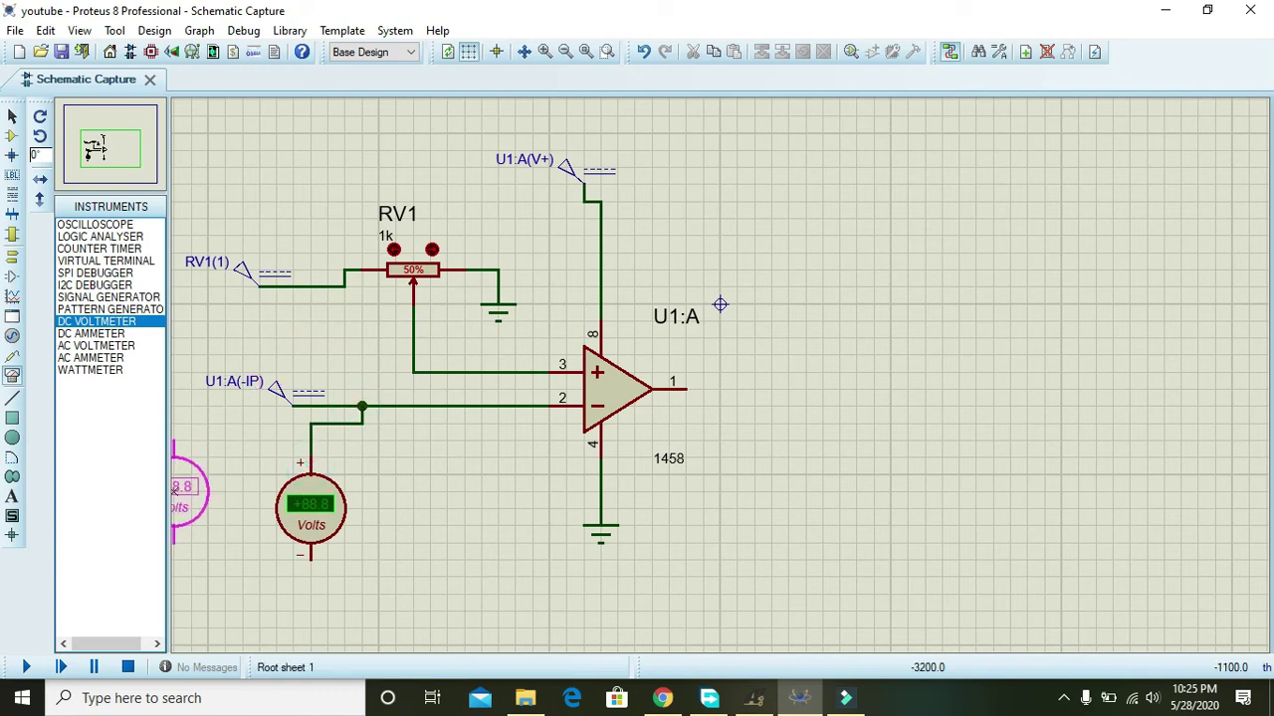
Place a second DC voltmeter further left, routing its + lead to RV1's wiper line
click(208, 509)
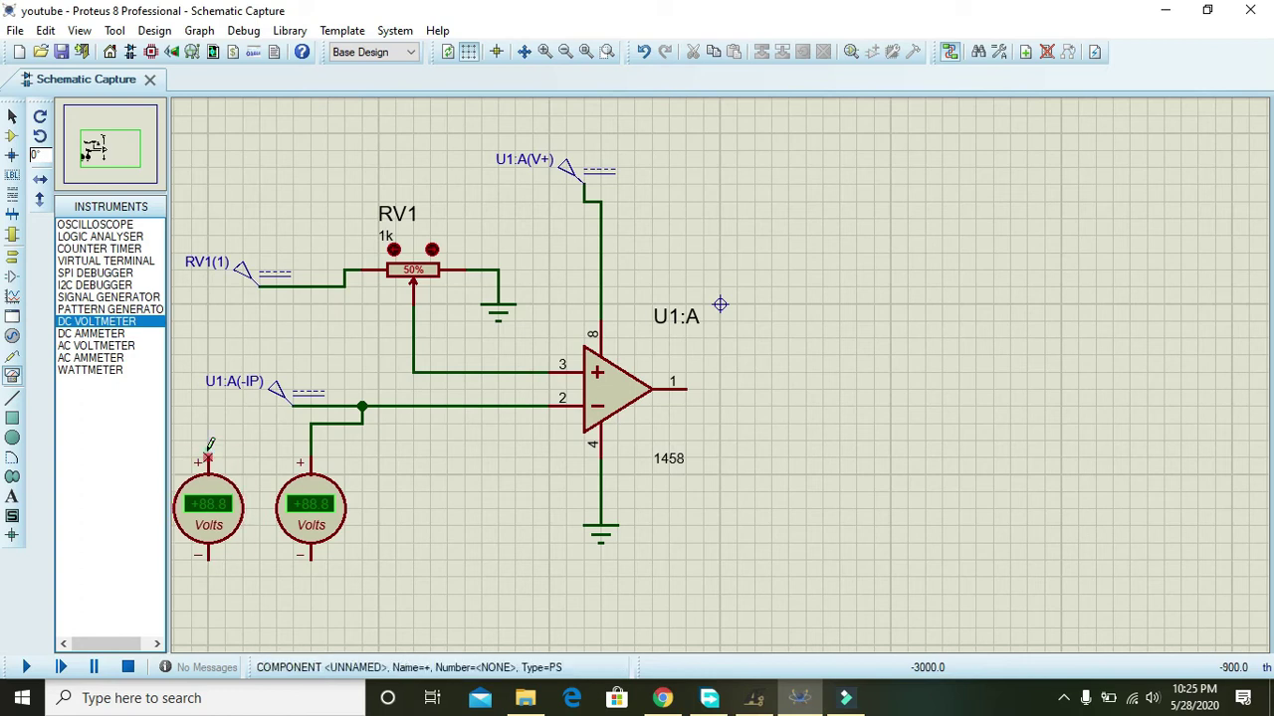
click(207, 456)
click(190, 398)
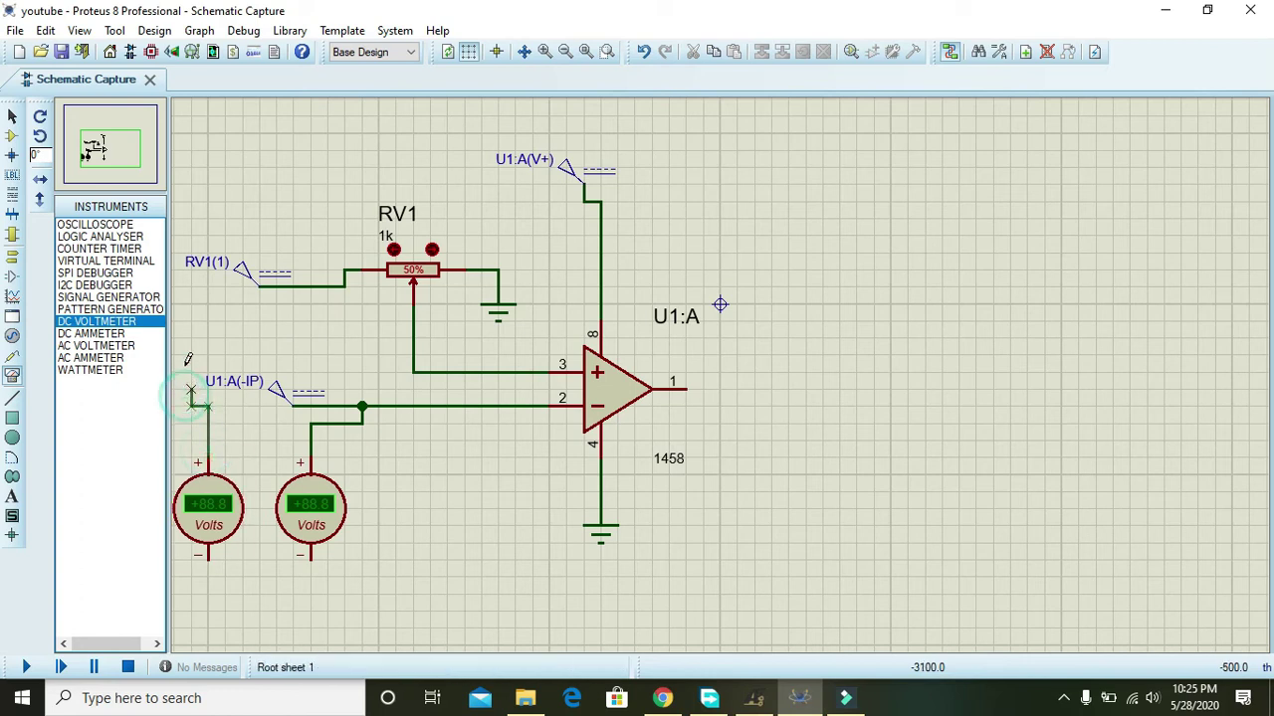
click(191, 322)
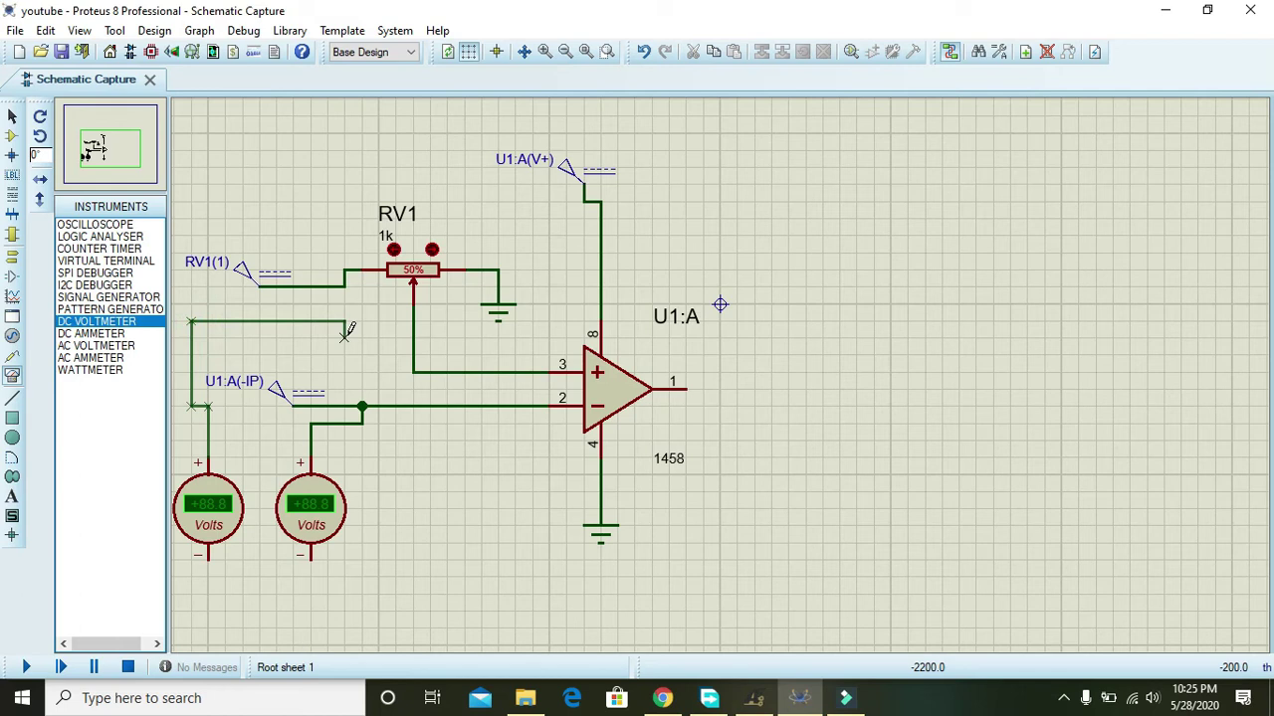
click(412, 338)
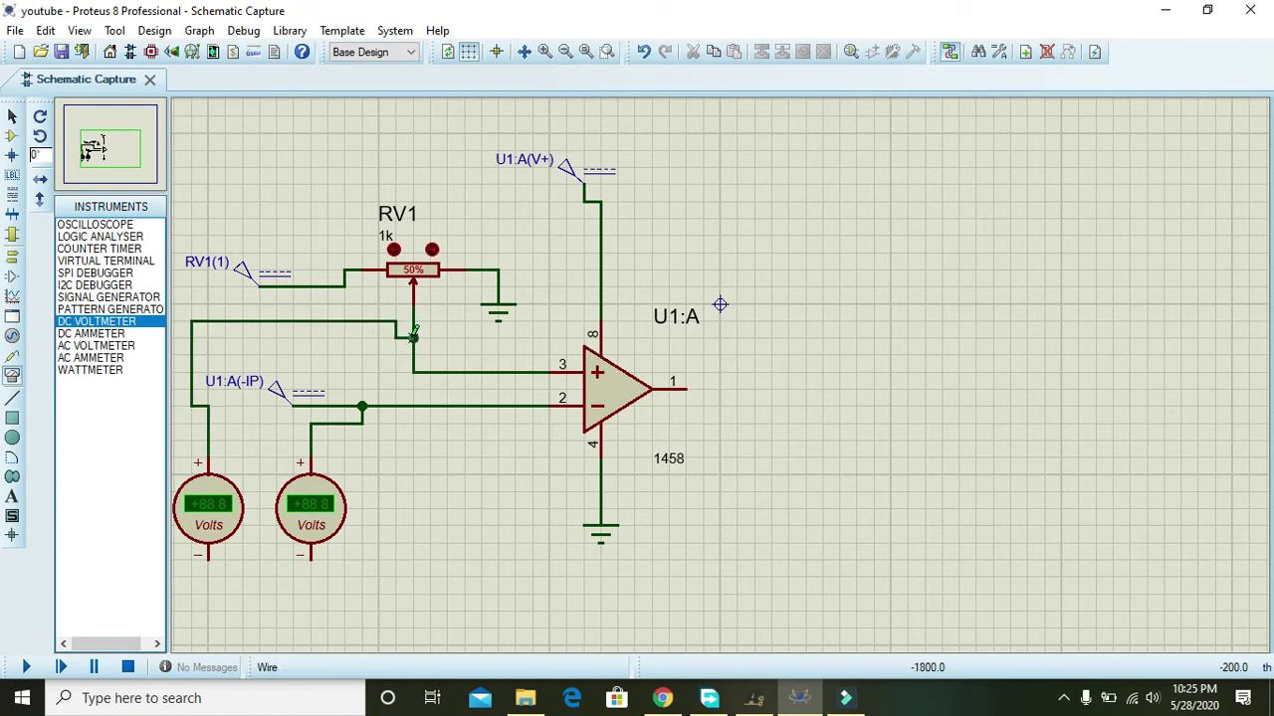
Place a ground under each voltmeter and wire each negative lead to it
click(12, 257)
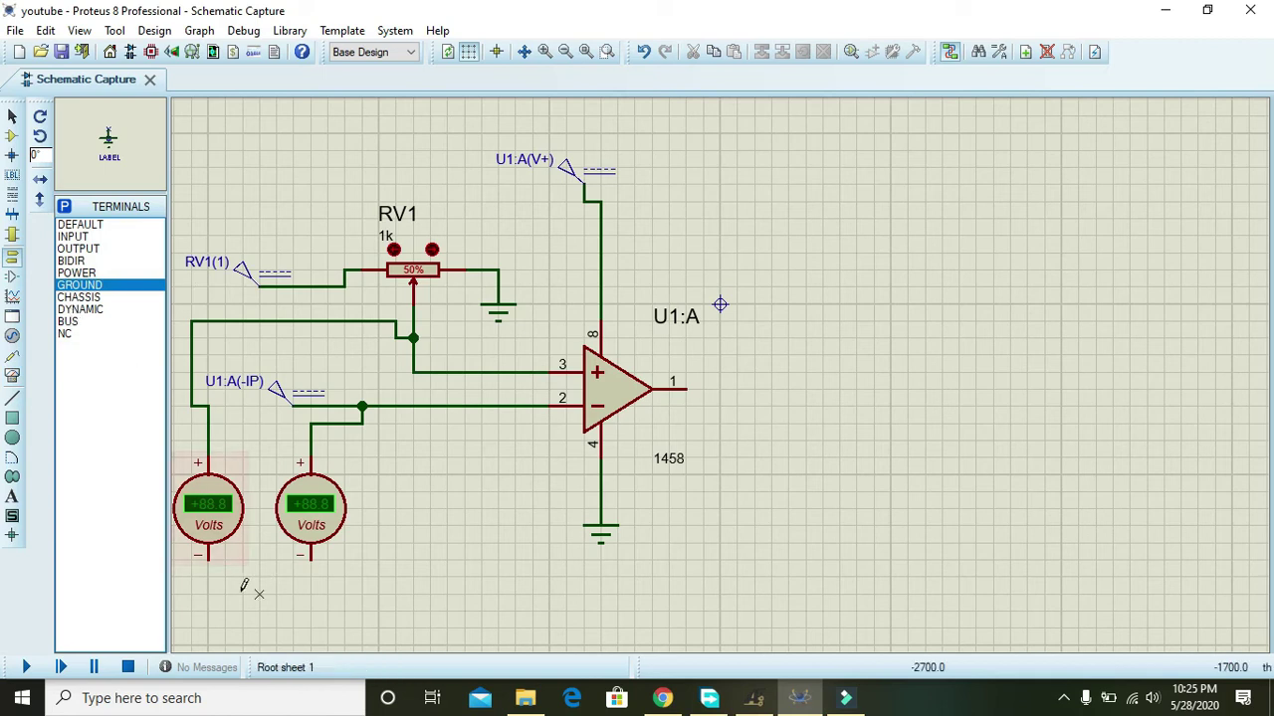
click(208, 587)
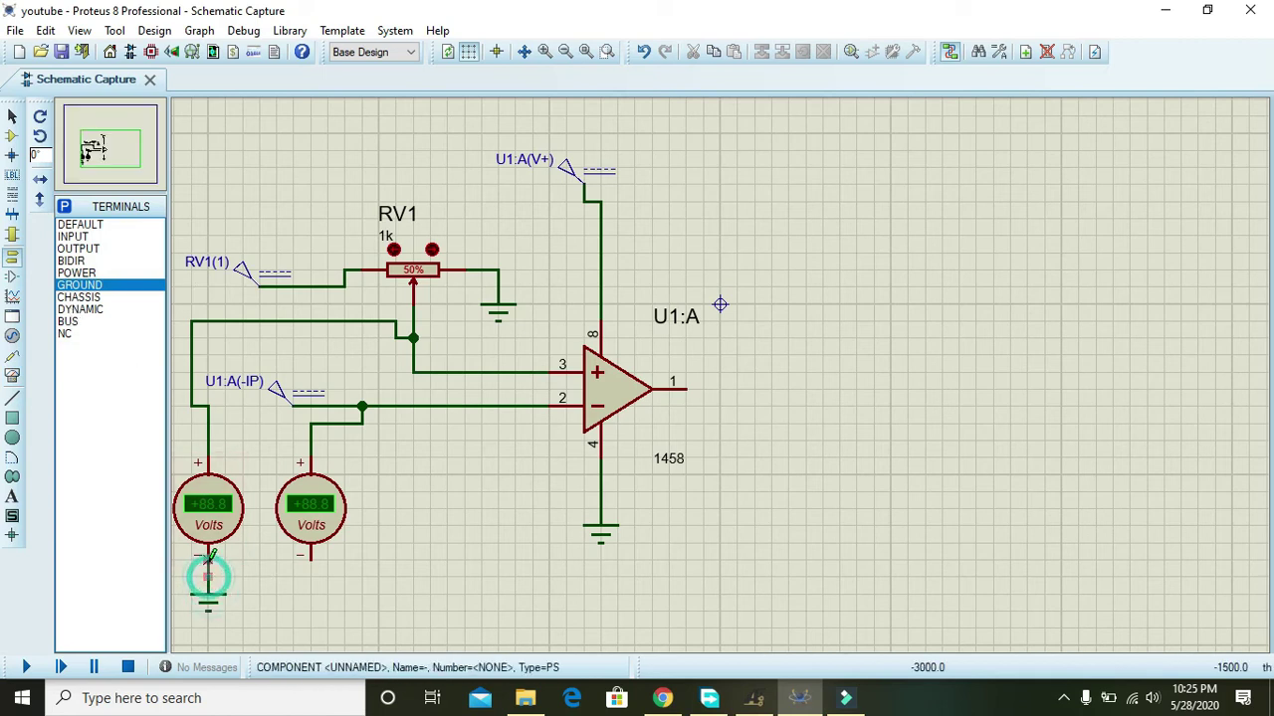
click(208, 559)
click(208, 589)
click(329, 609)
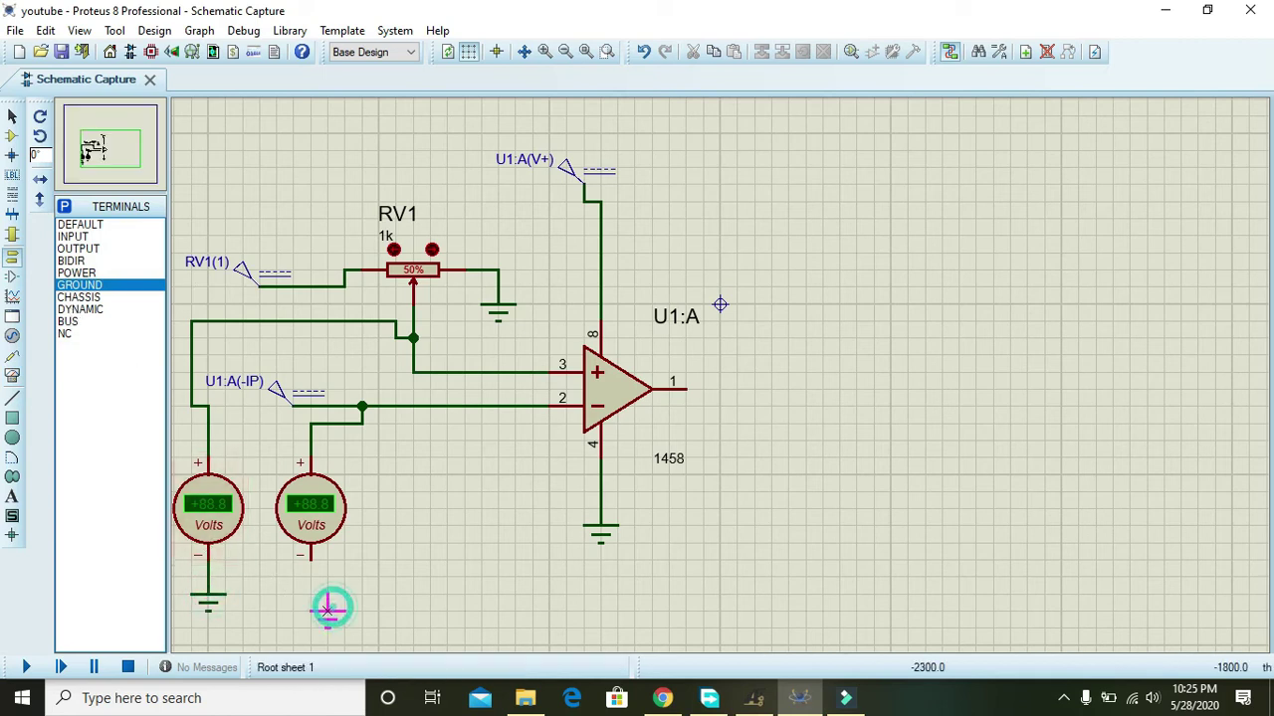
click(310, 603)
click(311, 595)
click(310, 557)
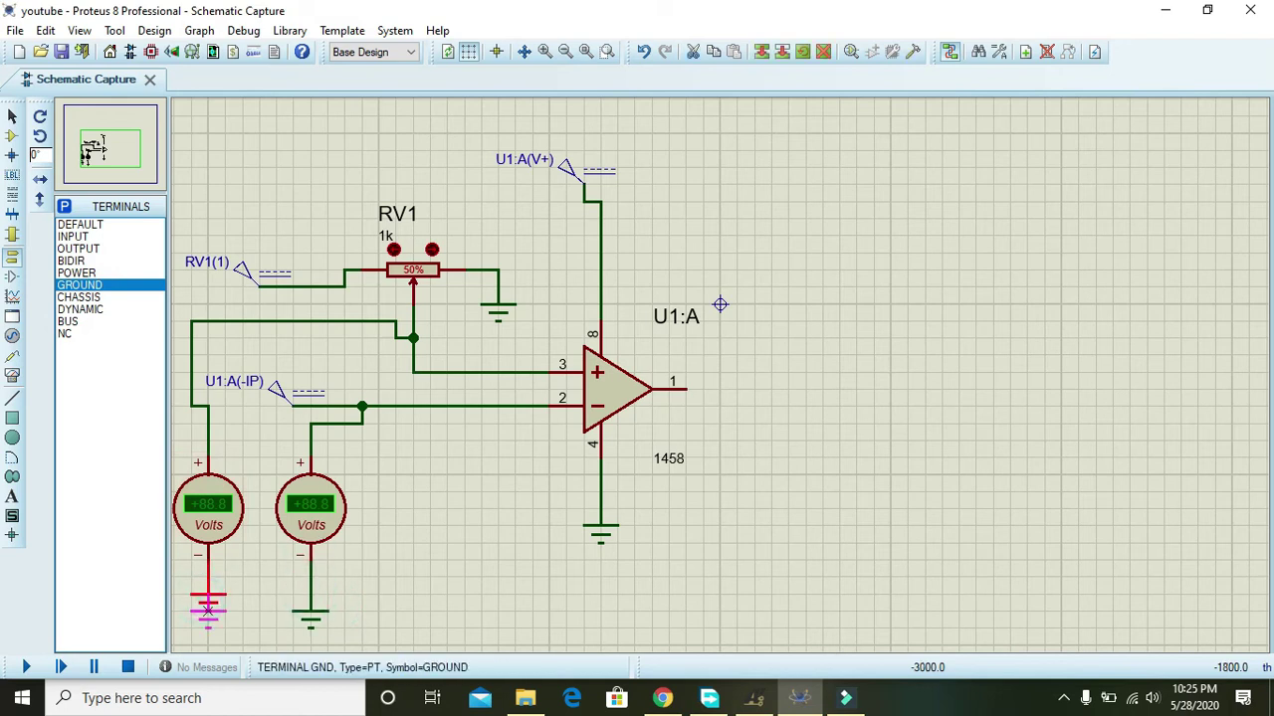
Review the design's parts list, then return and box-select the voltmeter wiring
click(478, 661)
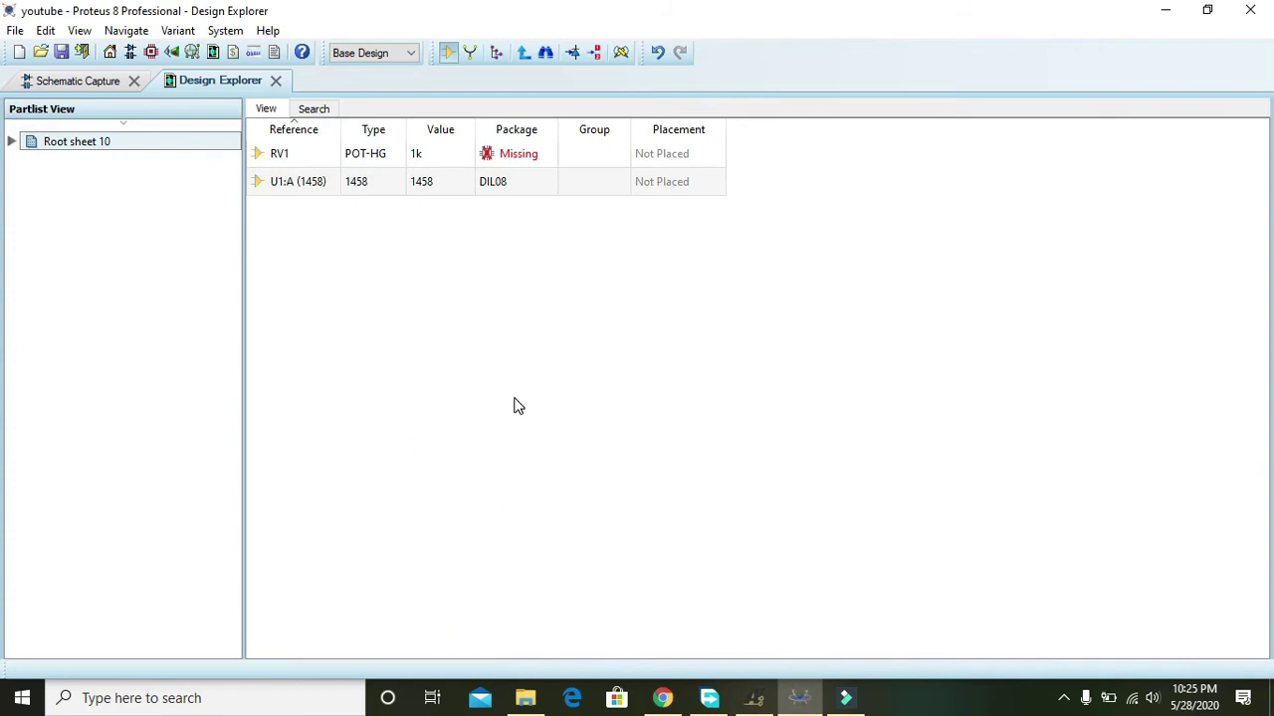
click(87, 83)
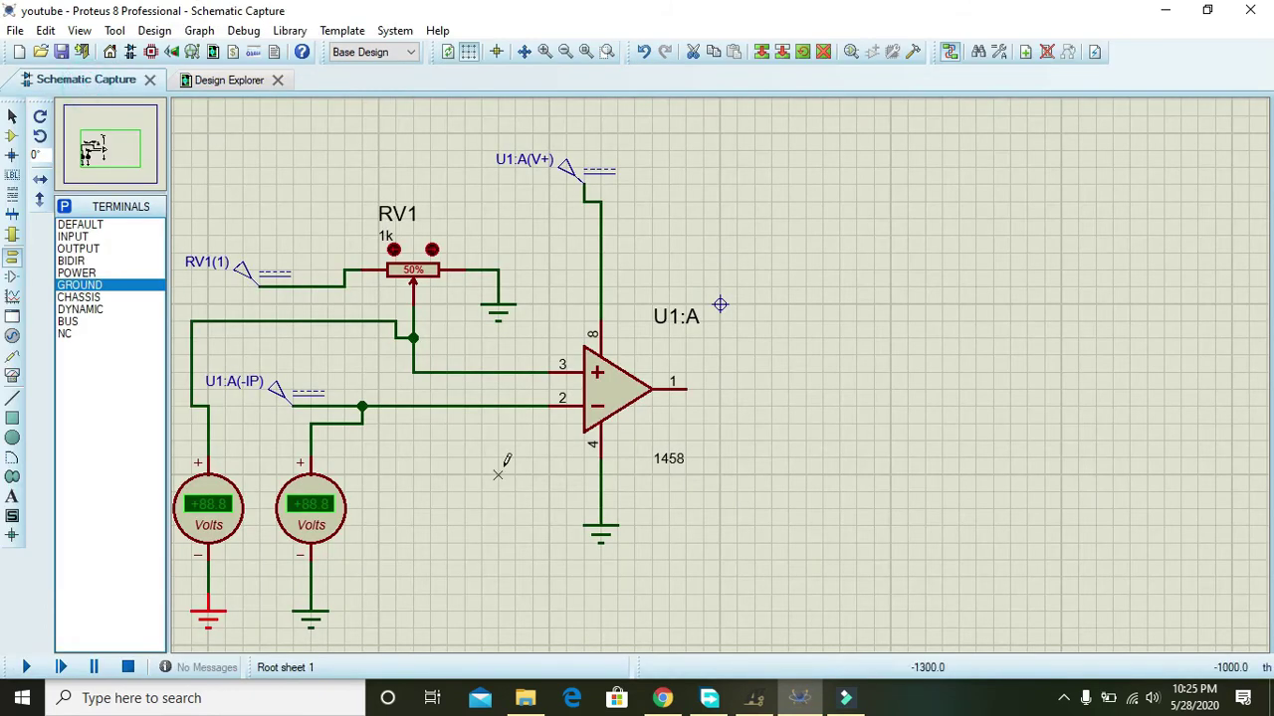
drag(498, 458, 617, 527)
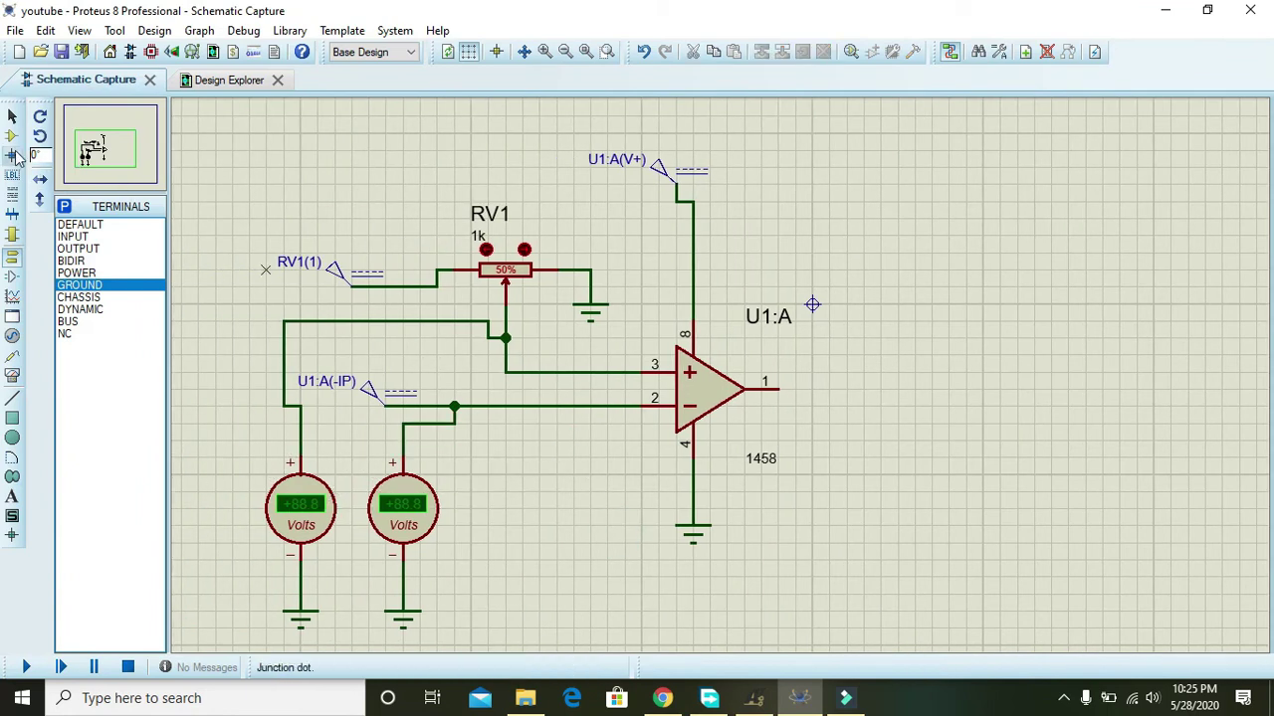
Search 'led' in Pick Devices and add the LED-RED animated LED
click(12, 135)
click(64, 206)
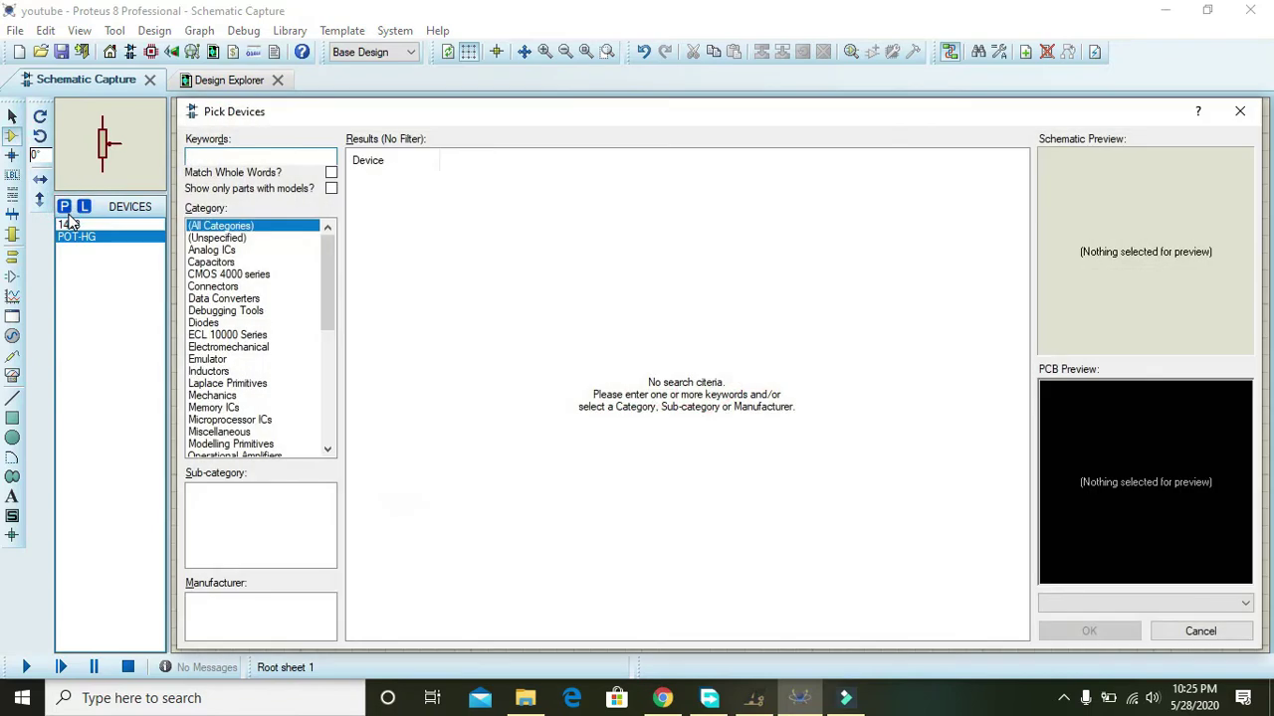
text(led active)
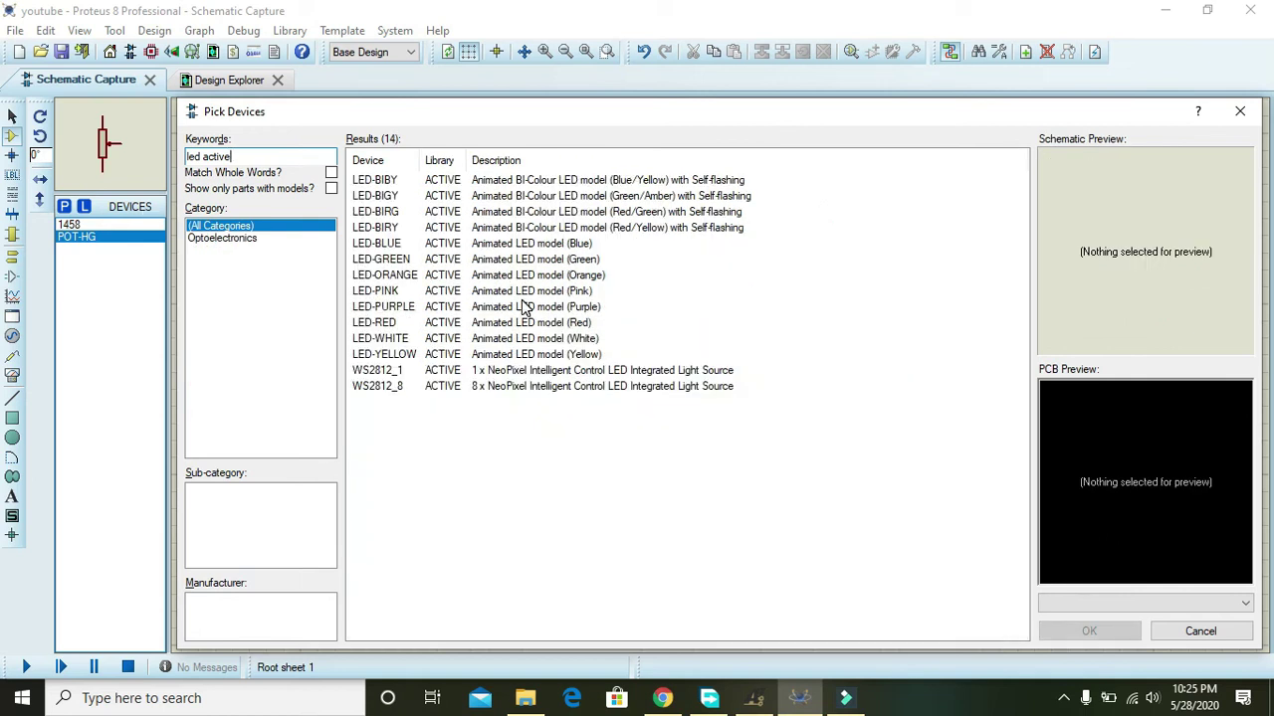
click(593, 324)
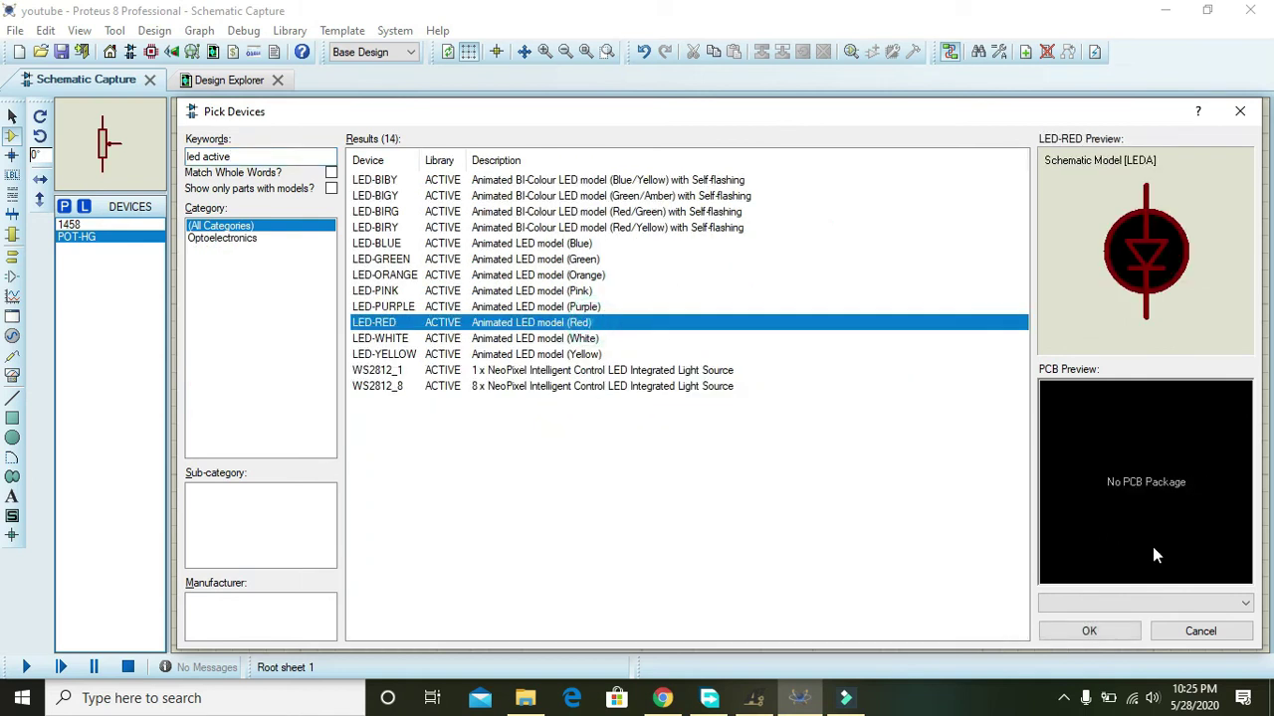
click(1134, 623)
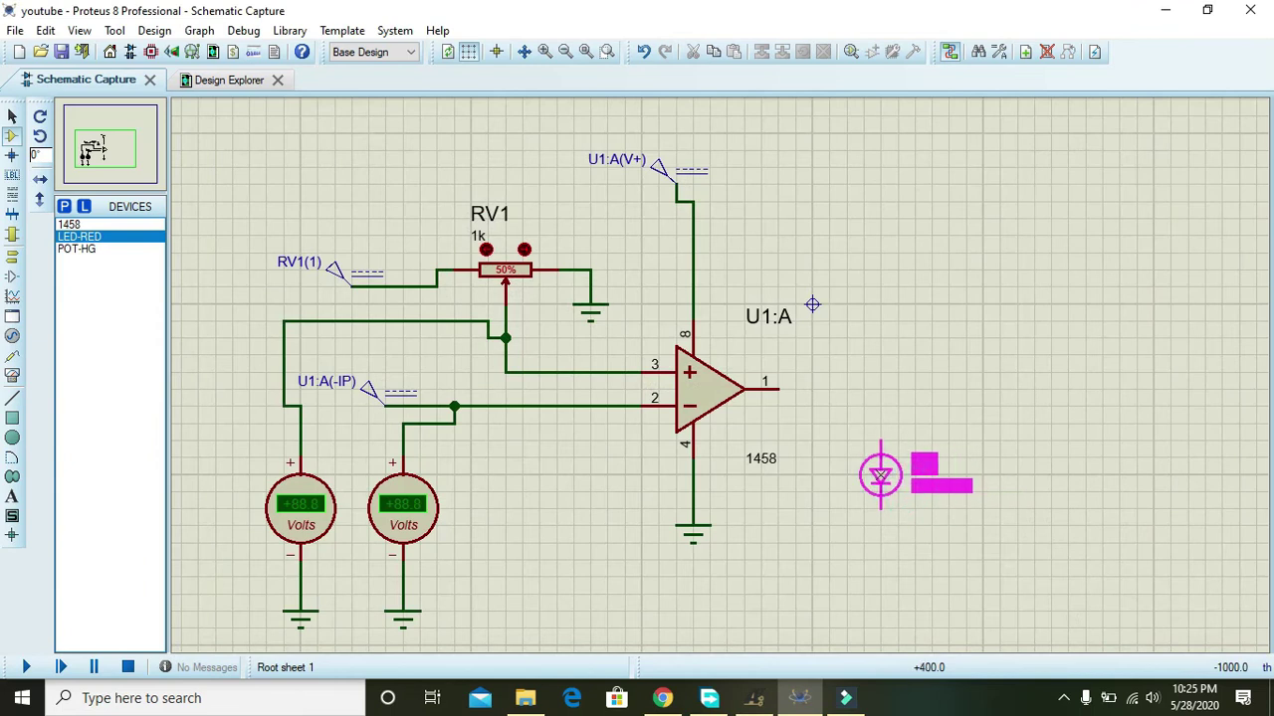
Place LED D1 right of the op-amp, wired from output pin 1 to the ground line
click(880, 469)
click(880, 442)
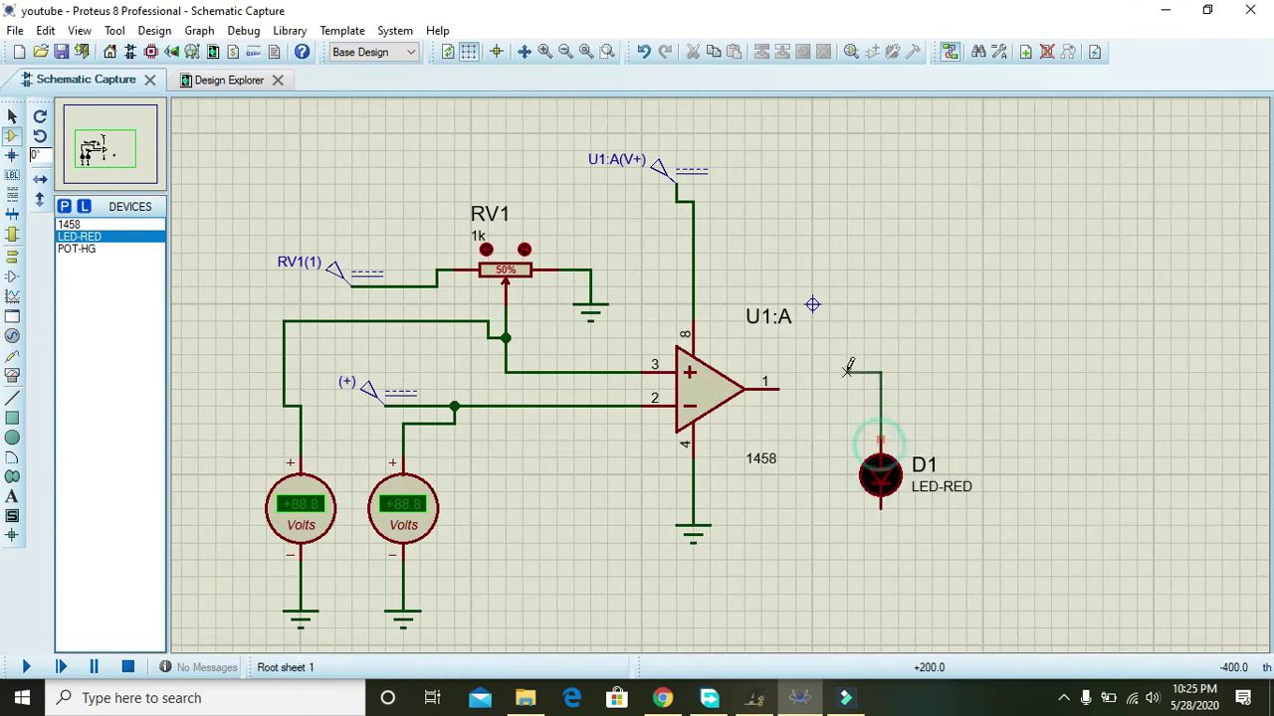
click(780, 388)
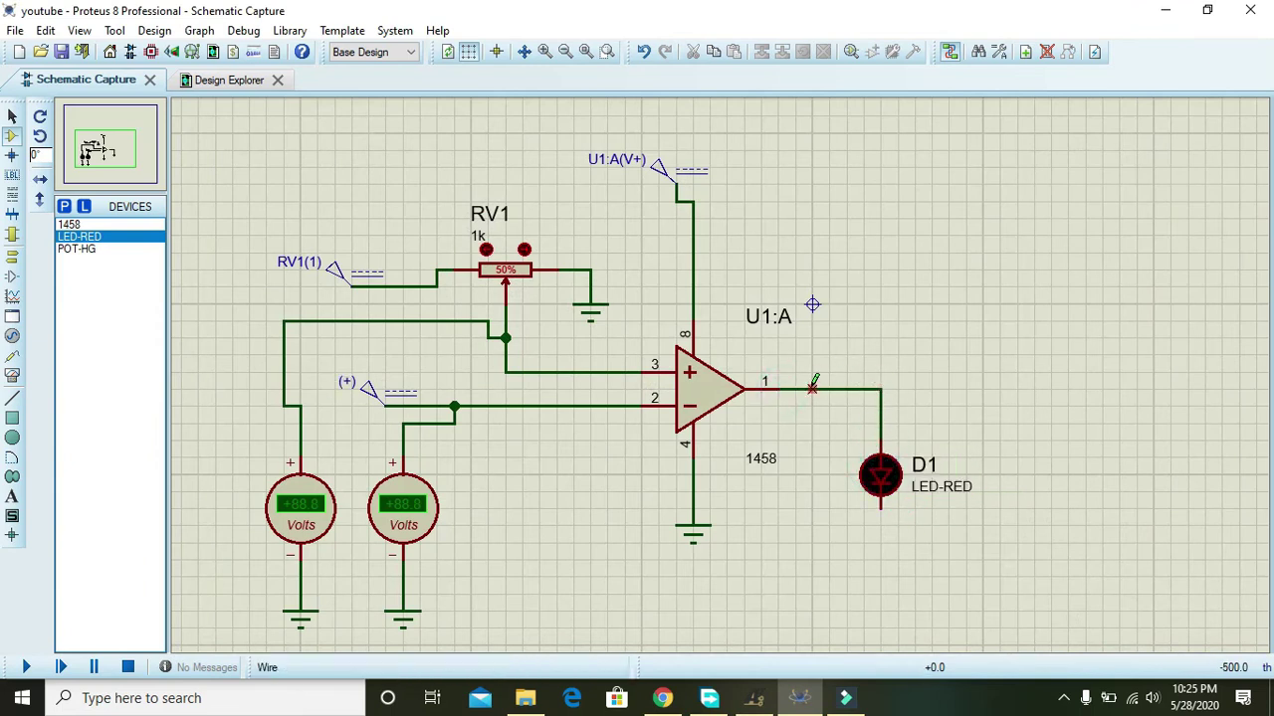
click(879, 509)
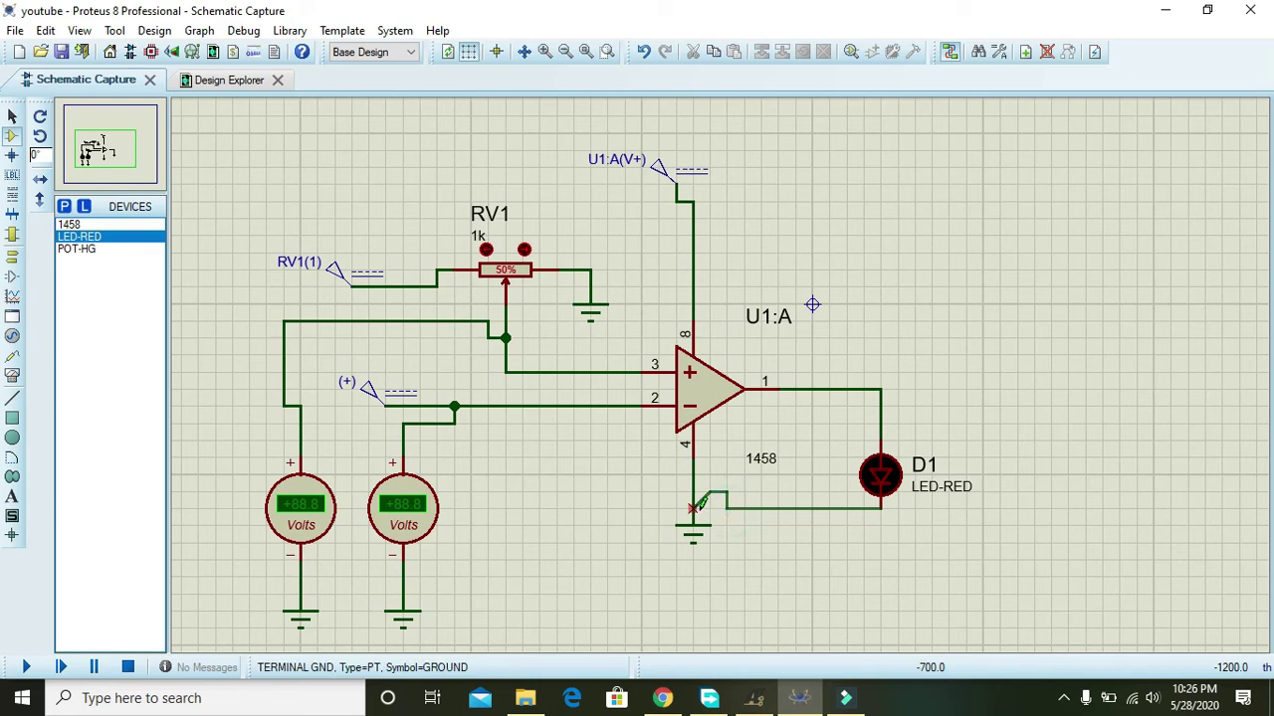
click(727, 491)
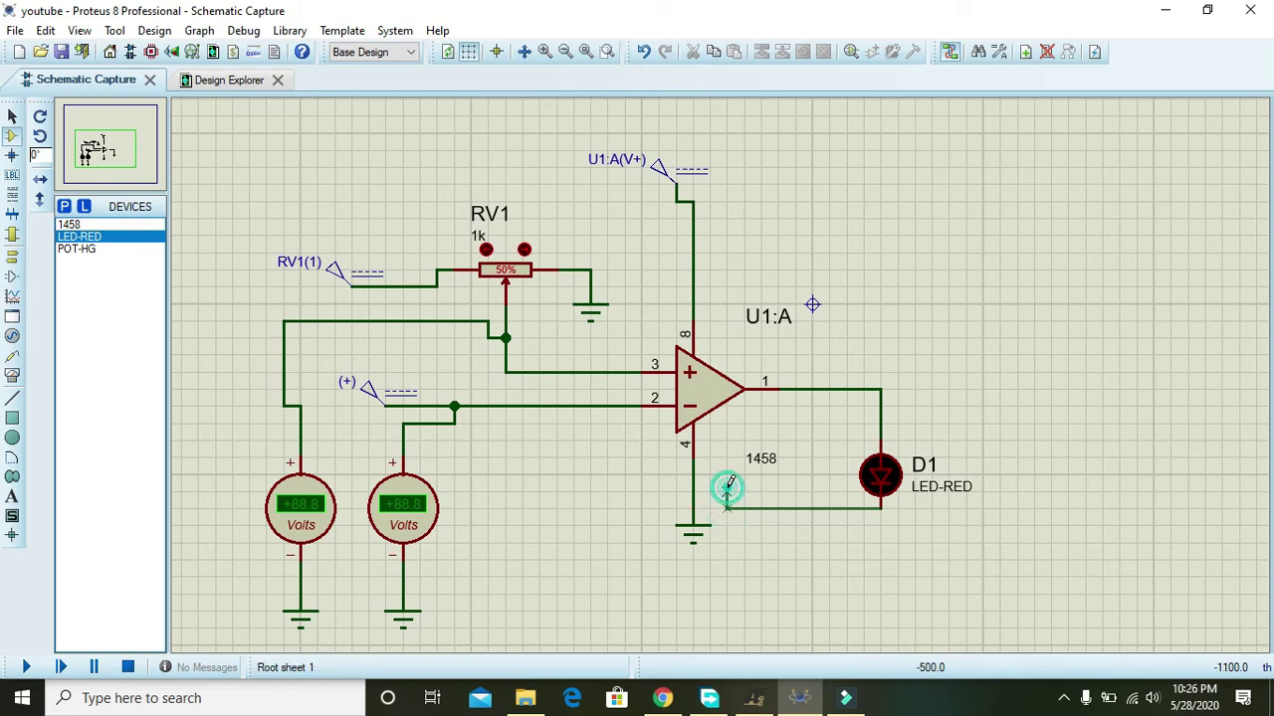
click(698, 484)
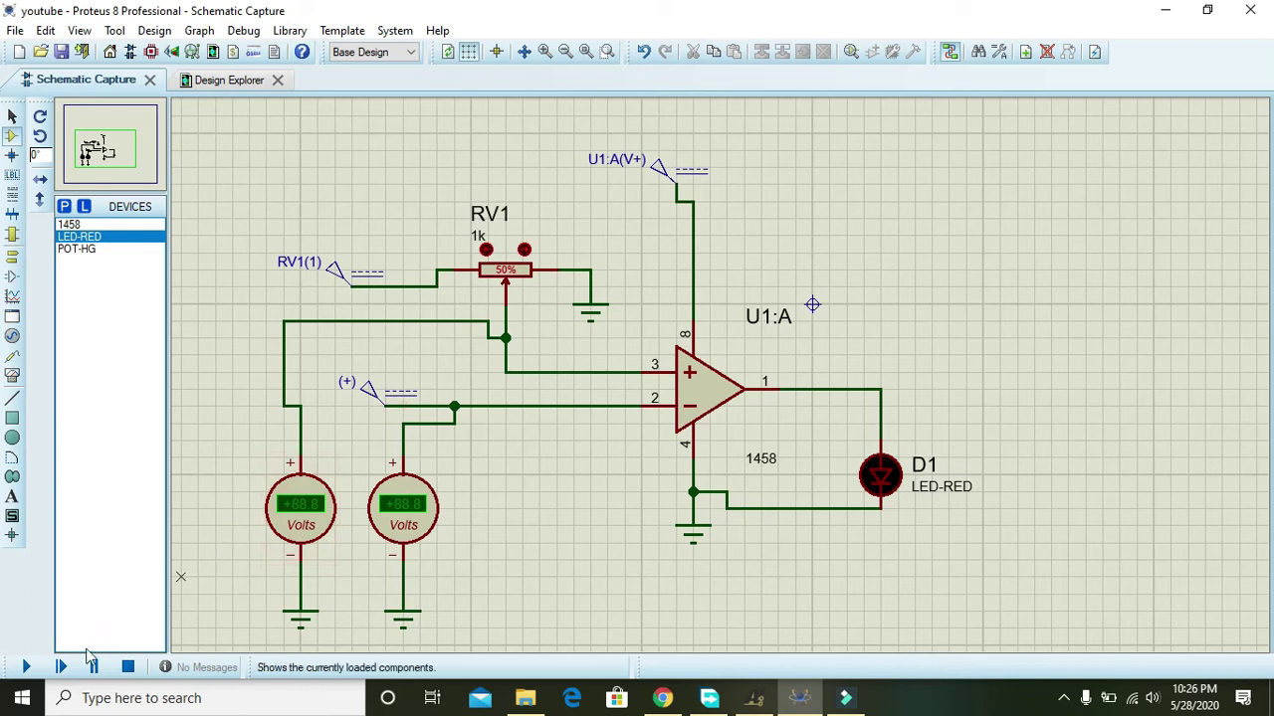
Run the simulation and turn RV1 down several steps
click(27, 668)
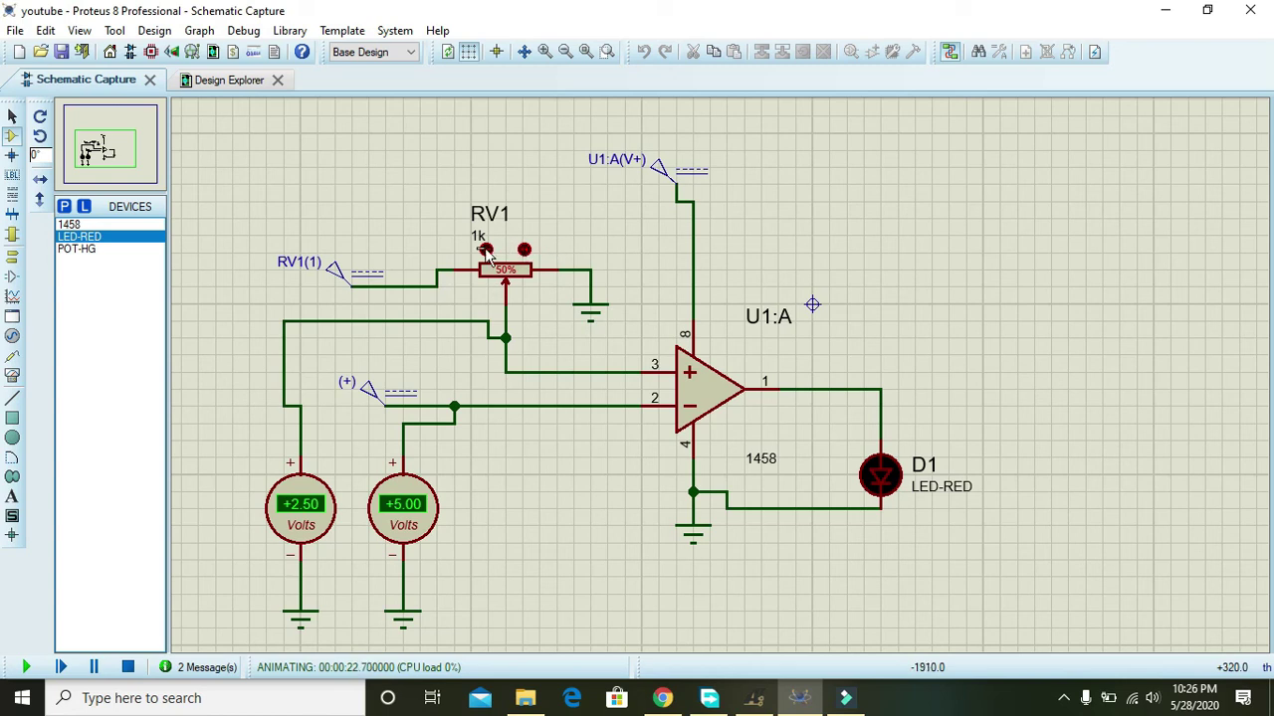
click(486, 251)
click(485, 251)
click(487, 254)
click(486, 251)
click(486, 250)
click(486, 251)
click(485, 251)
Keep lowering RV1 to push the left voltmeter toward the right voltmeter's +5.00 V
click(485, 251)
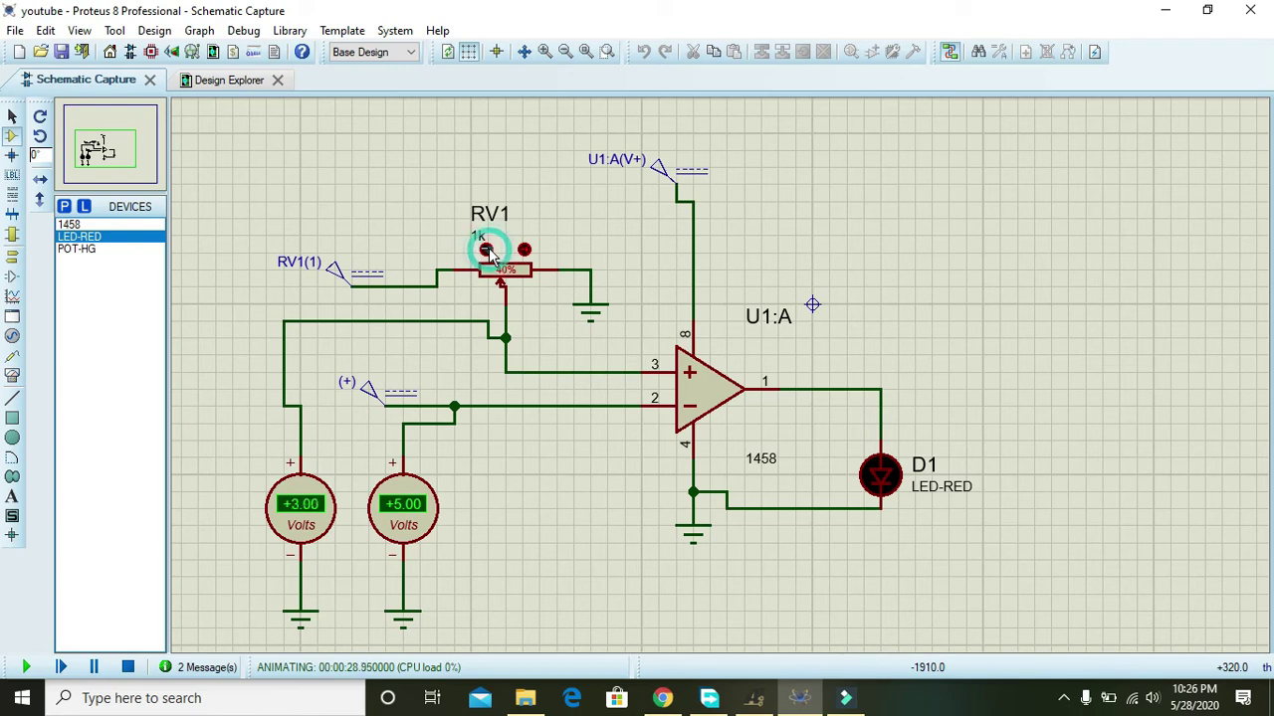
click(485, 251)
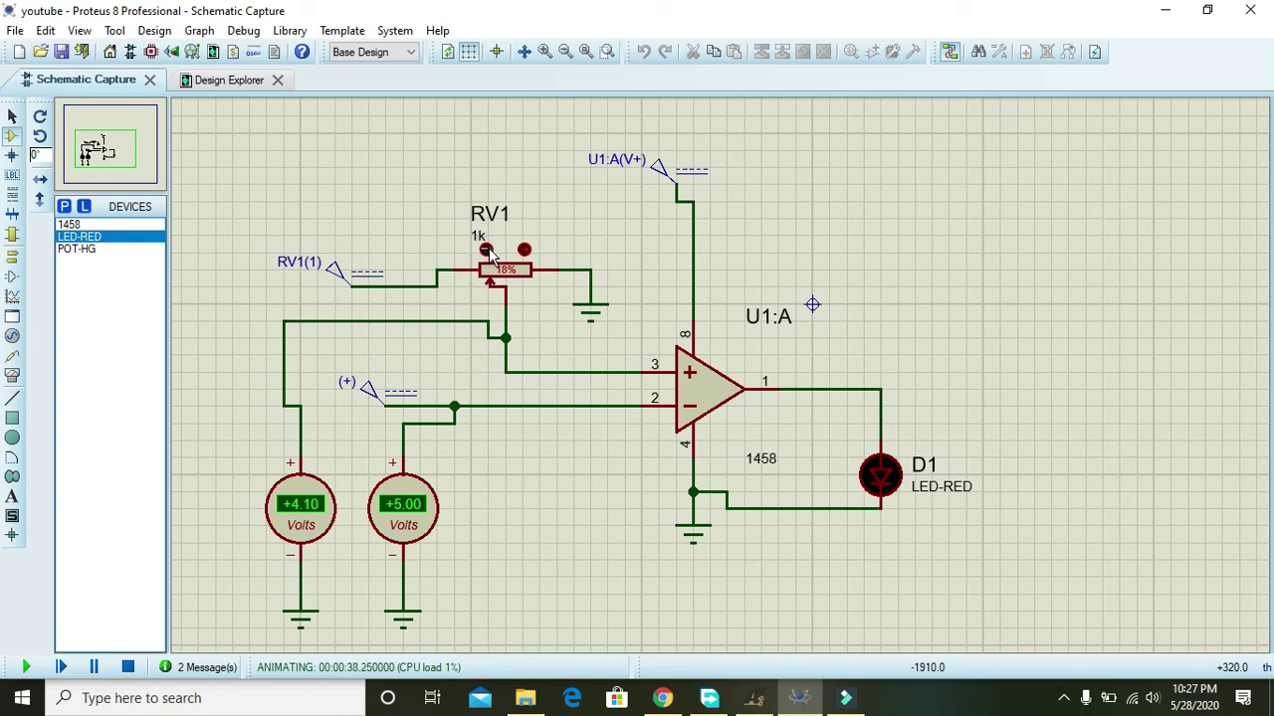
click(487, 253)
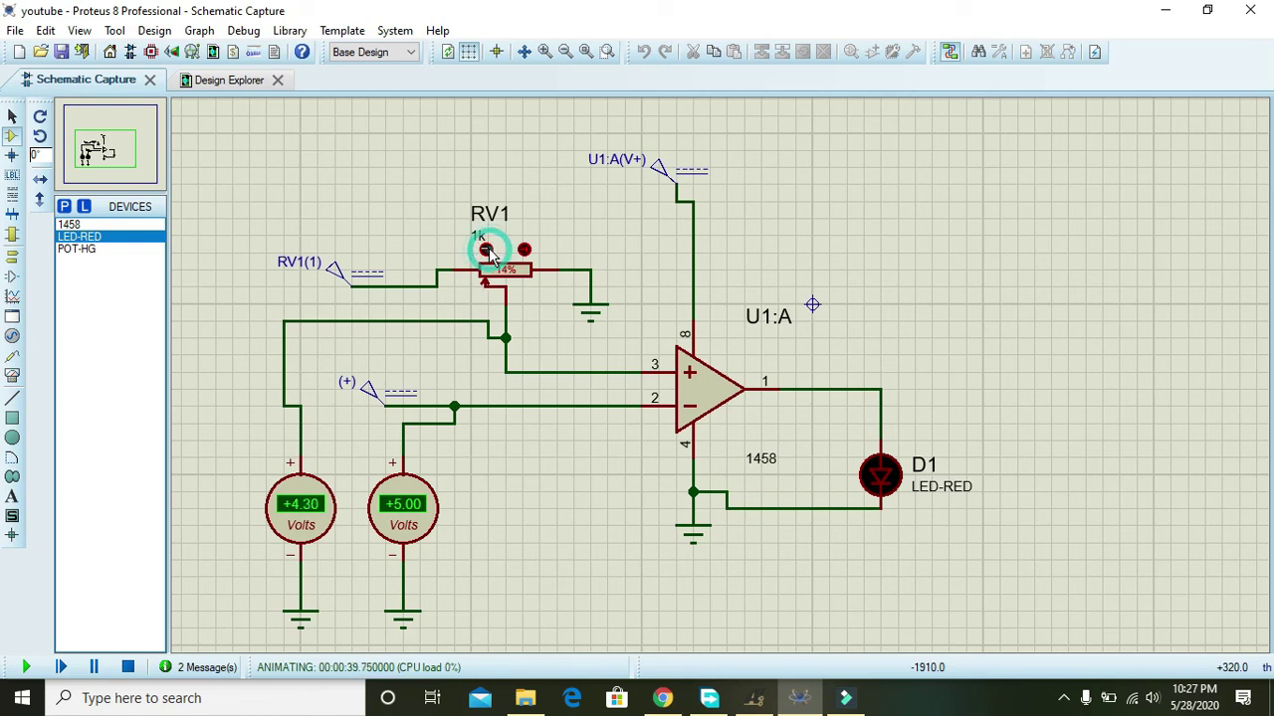
click(487, 253)
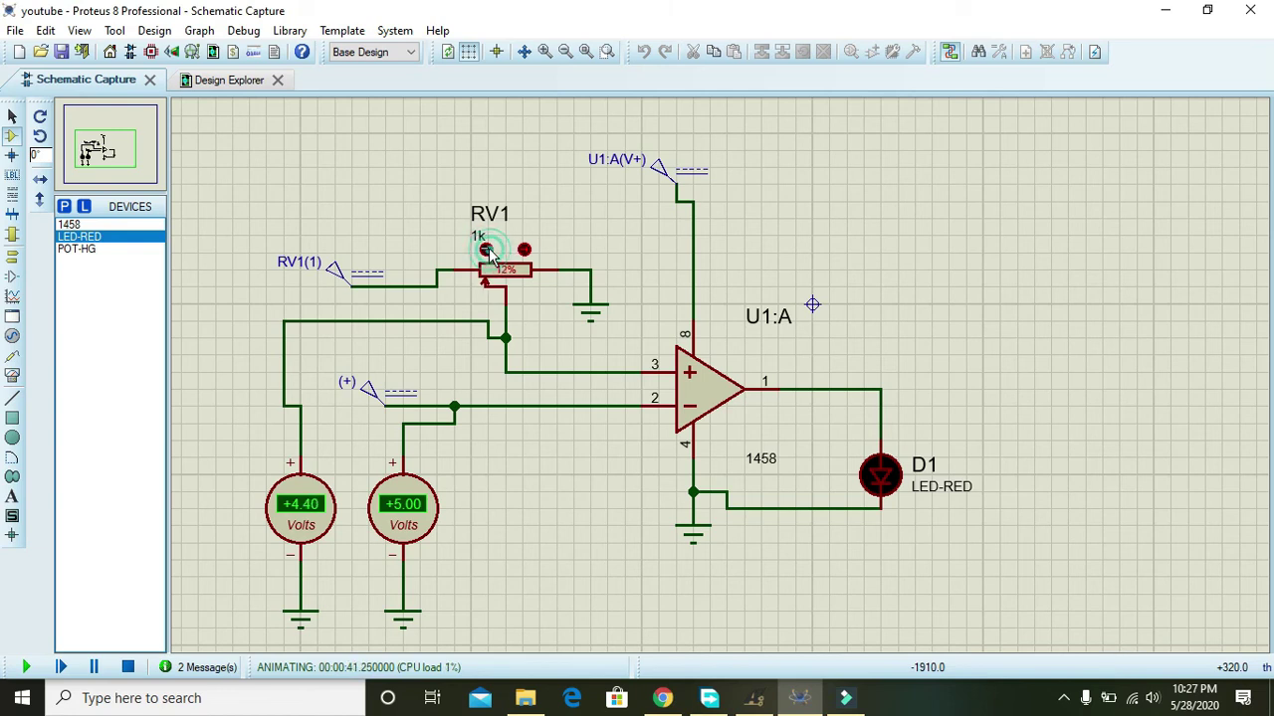
click(488, 253)
click(488, 254)
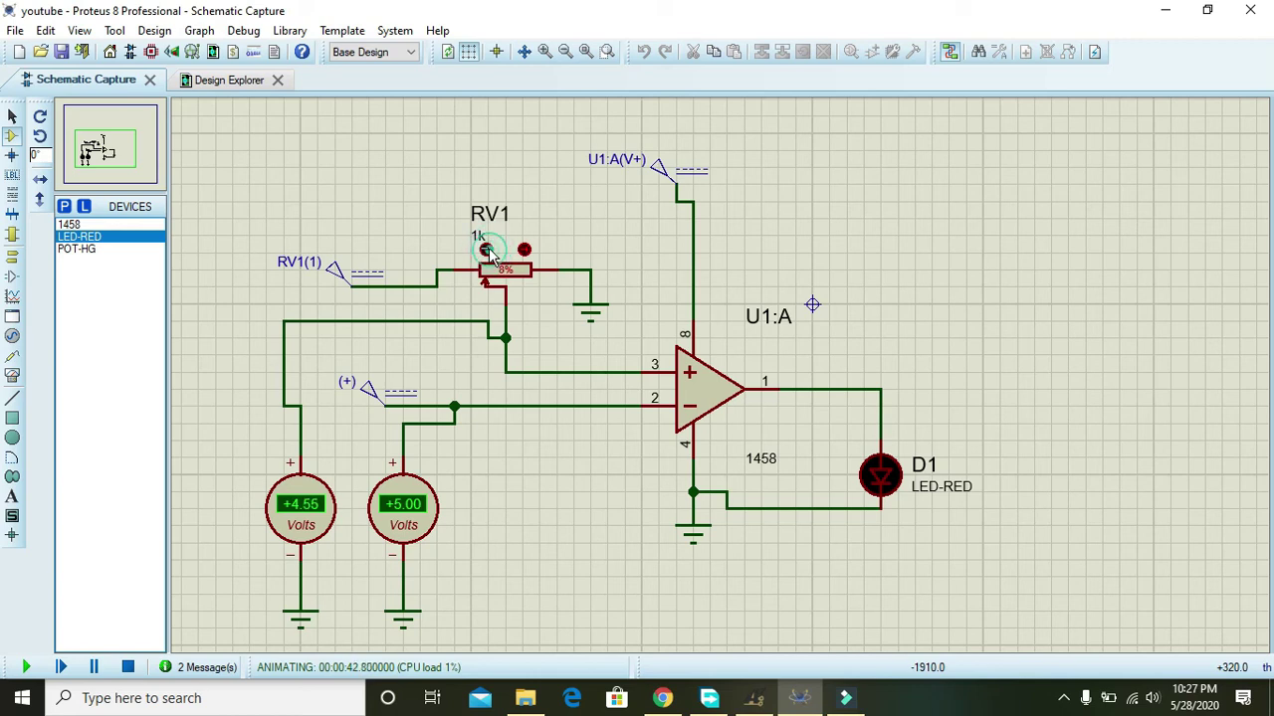
click(488, 253)
click(487, 253)
click(488, 253)
click(488, 254)
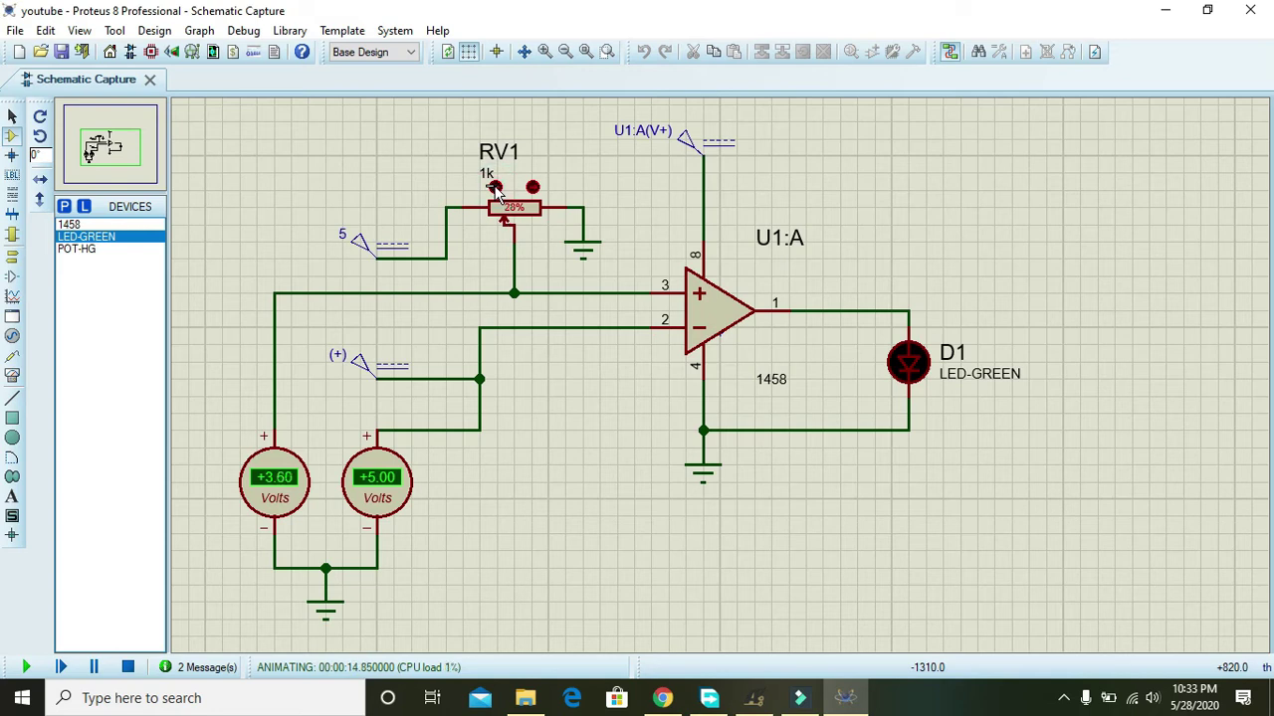
Turn RV1 down to 0% so the left voltmeter rises to +5.00 V
click(494, 188)
click(494, 188)
click(494, 188)
click(494, 188)
click(494, 188)
click(494, 188)
click(495, 189)
click(495, 188)
click(494, 188)
click(494, 188)
click(494, 188)
click(495, 188)
click(495, 188)
click(495, 188)
click(495, 188)
click(494, 188)
click(494, 188)
click(495, 188)
click(494, 188)
click(494, 188)
click(494, 188)
click(494, 188)
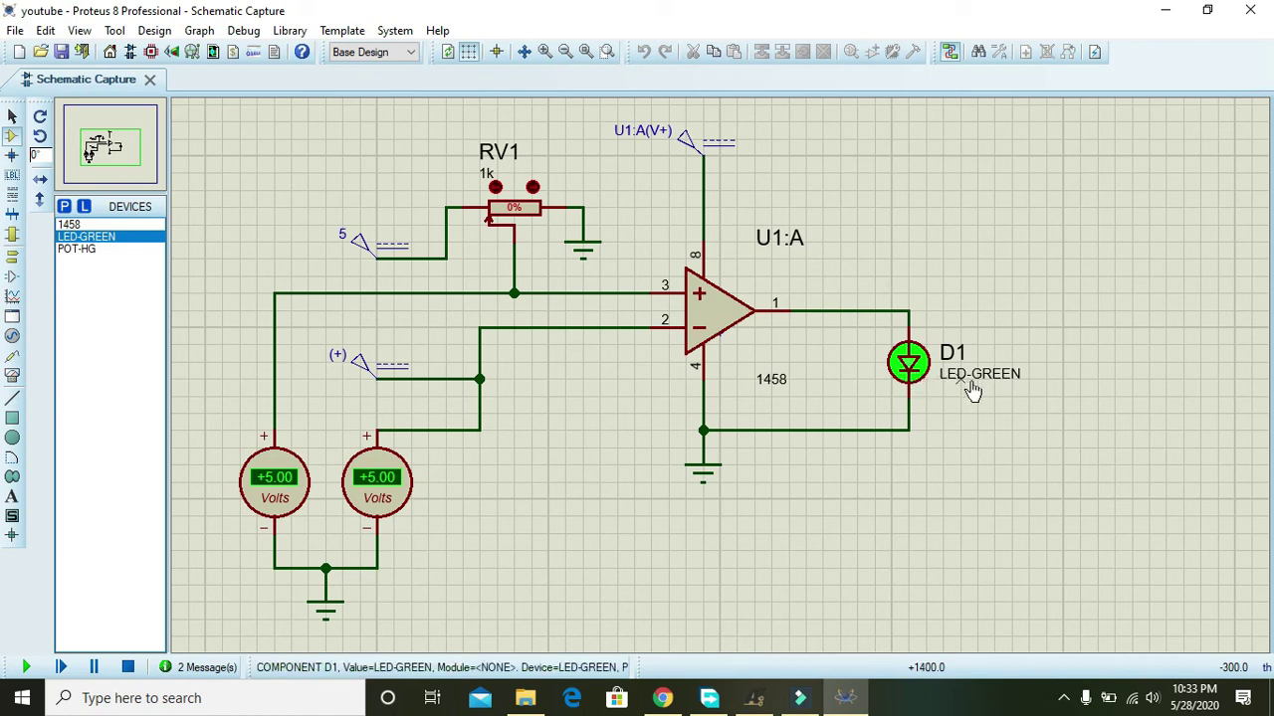
Raise RV1 slightly so the inputs no longer match and the LED goes out
click(534, 189)
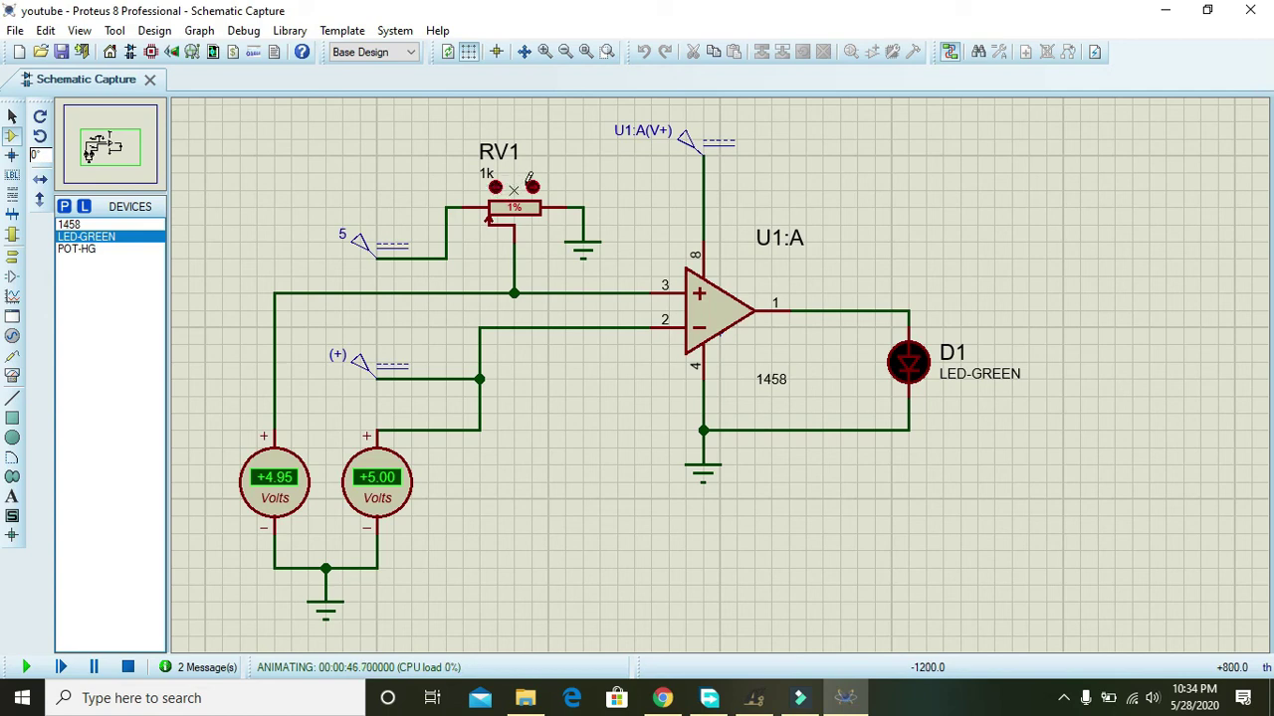
click(533, 188)
click(533, 188)
click(533, 188)
Return RV1 to 0% so both voltmeters read +5.00 V and LED D1 relights
click(495, 188)
click(495, 188)
click(495, 189)
click(495, 188)
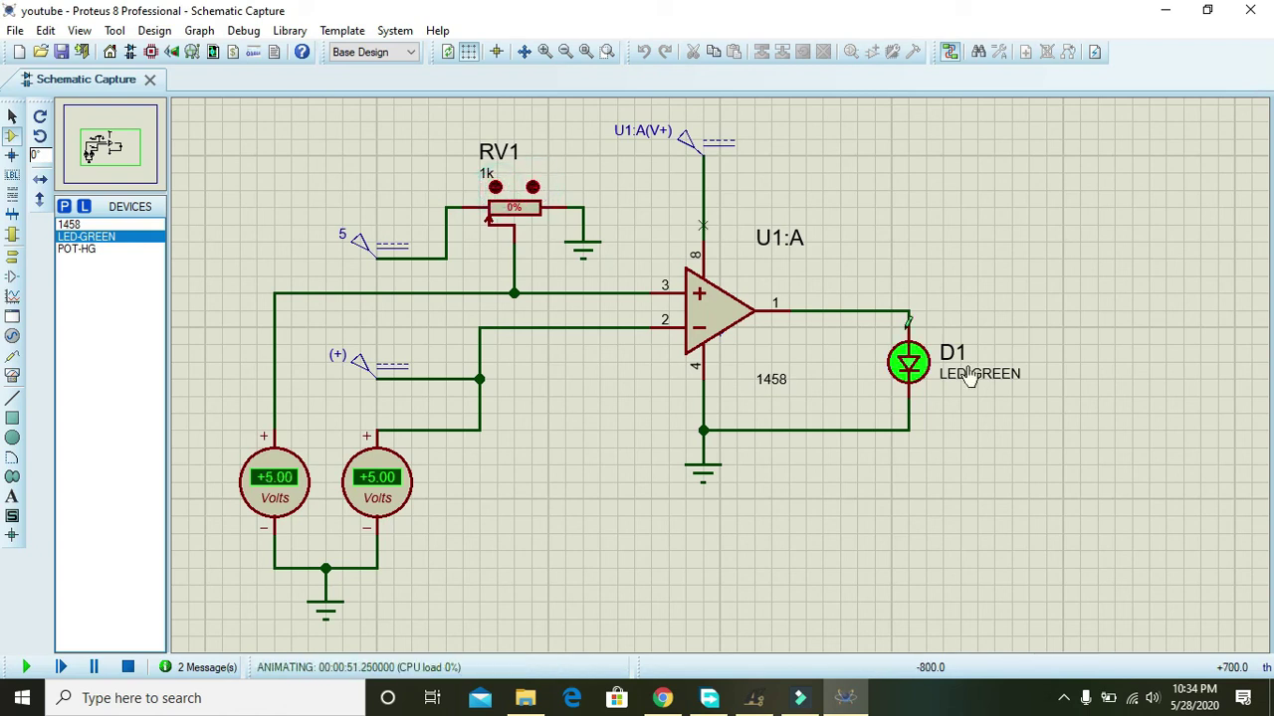